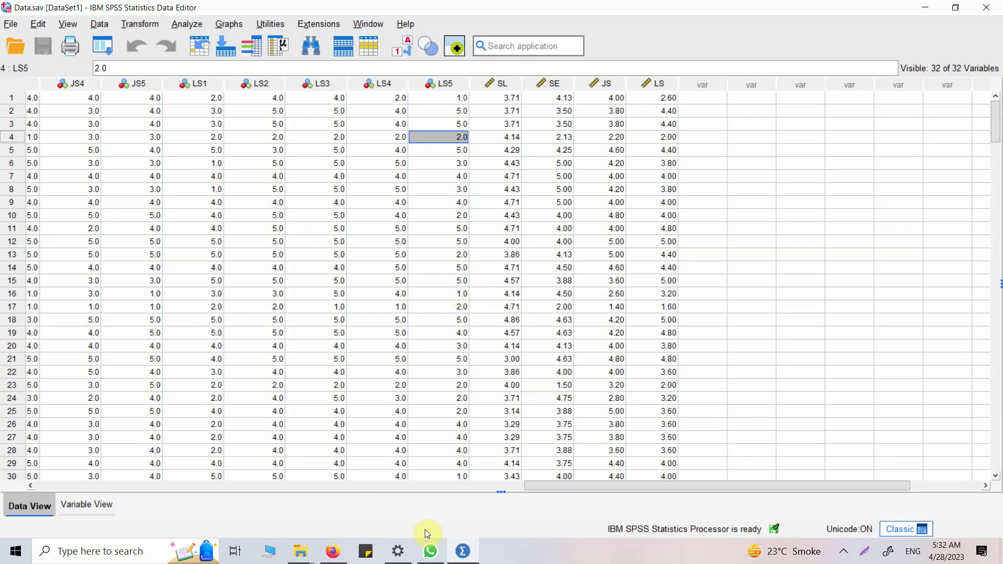
- Switch to ChatGPT in Firefox, ask "What is Correlation Analysis in Simplest of Terms?" and read the answer
{"action": "left_click", "coordinate": [333, 551]}
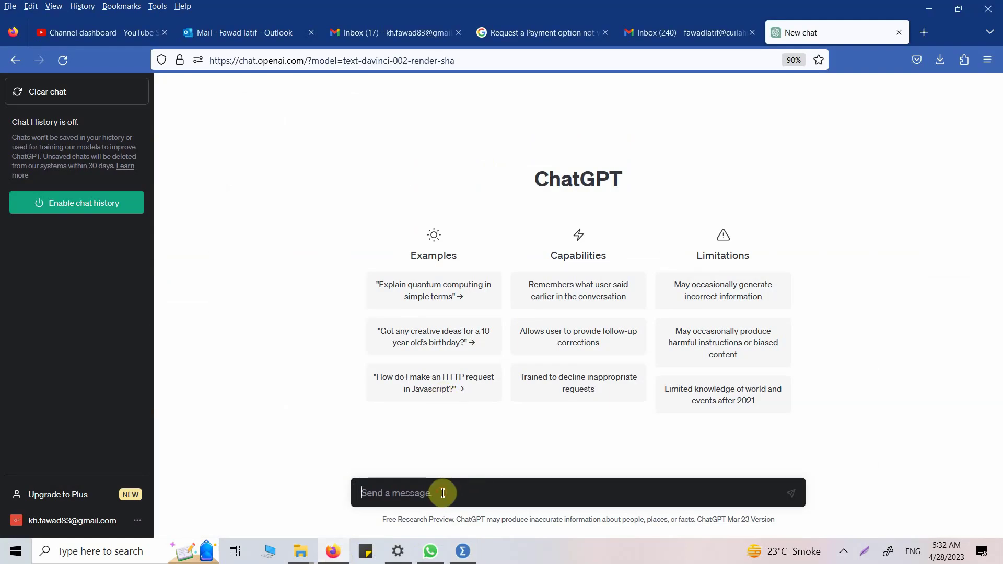
{"action": "type", "text": "What is Correlation Analysi"}
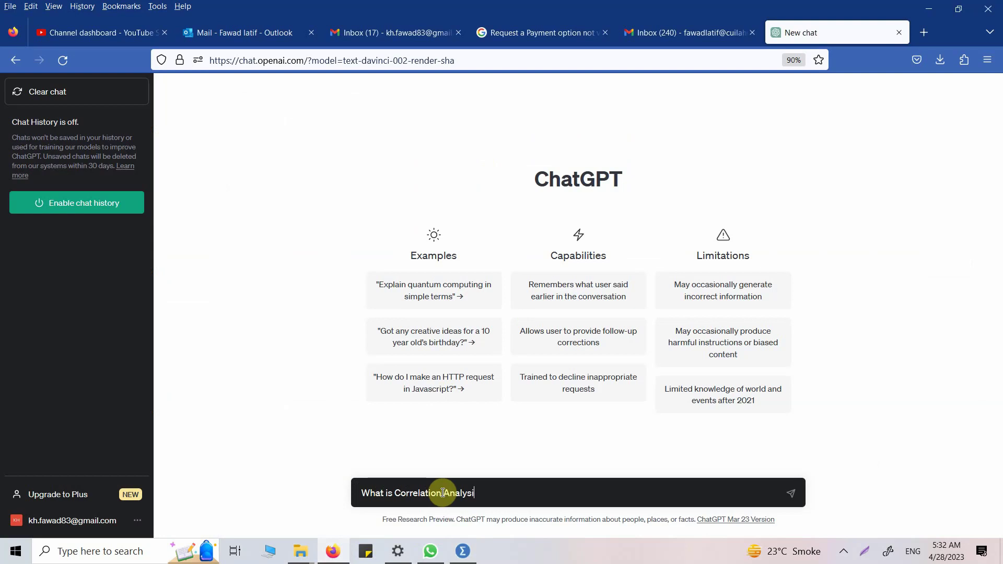
{"action": "type", "text": "s in Simplest of Terms?"}
{"action": "key", "text": "Return"}
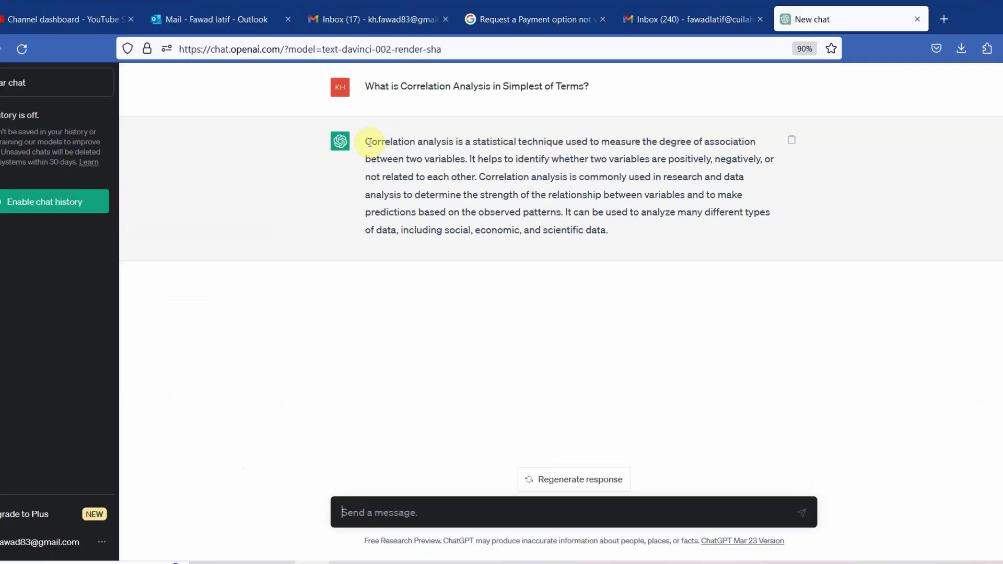
{"action": "left_click_drag", "start_coordinate": [366, 142], "coordinate": [481, 135]}
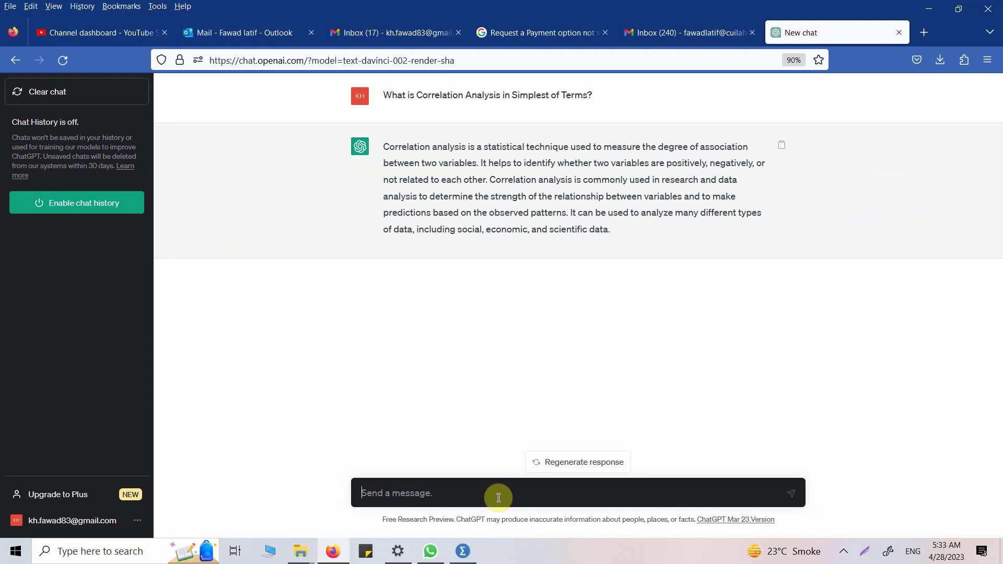
- Try asking "What Data Types can the correlation analysis be used with?" and copy the submitted question's text
{"action": "type", "text": "What a"}
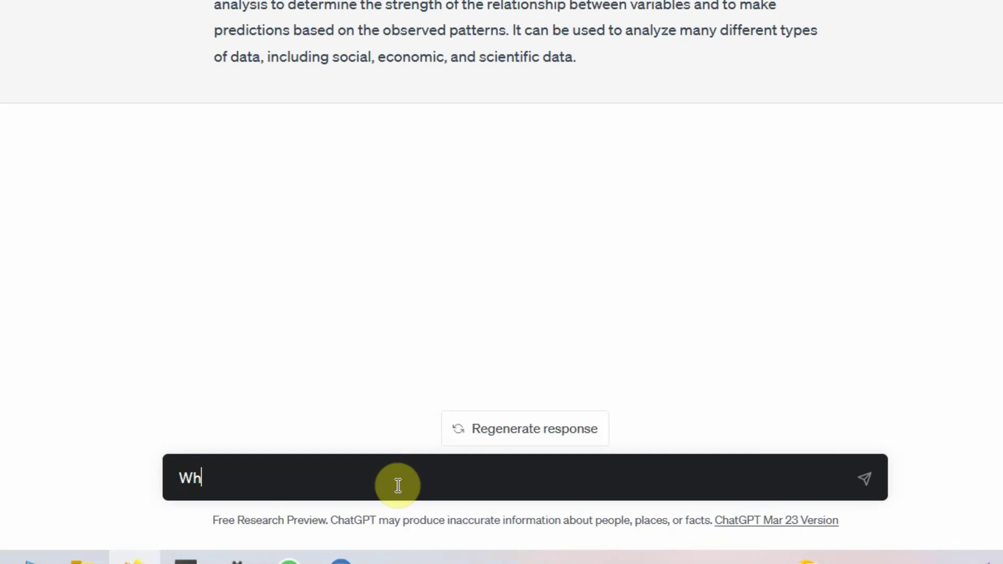
{"action": "type", "text": "re"}
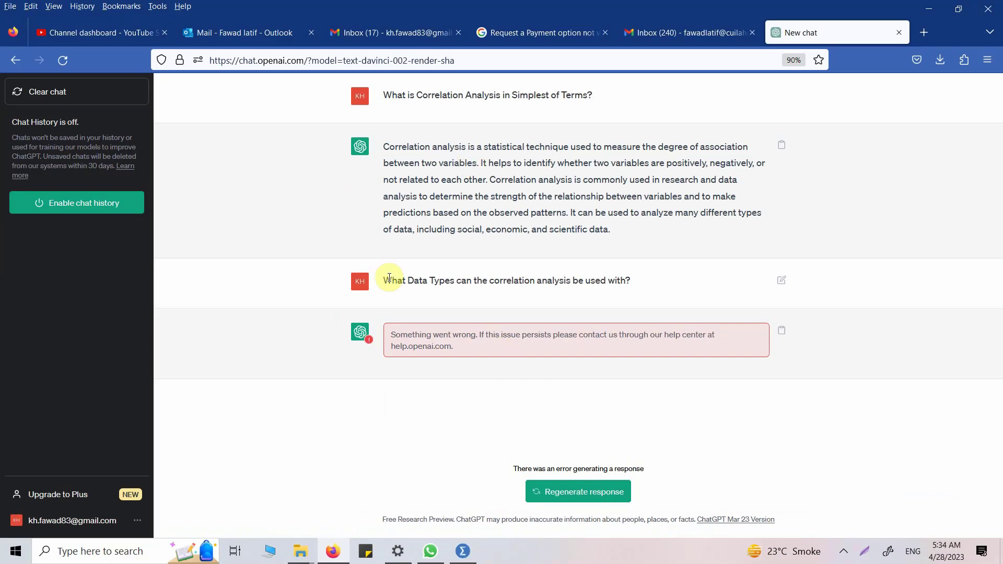
{"action": "left_click_drag", "start_coordinate": [389, 279], "coordinate": [668, 303]}
{"action": "key", "text": "ctrl+c"}
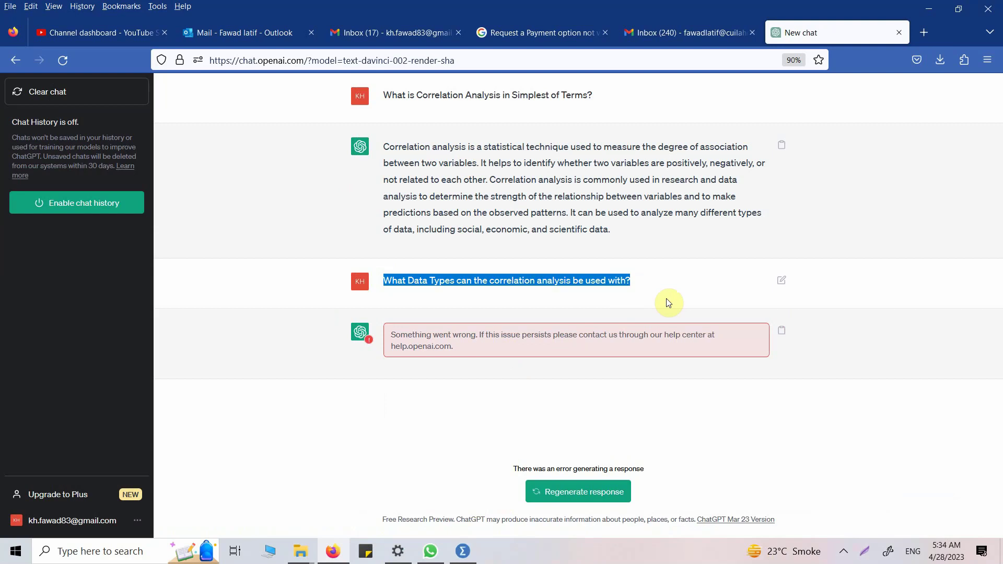
- Reload ChatGPT with a fresh chat, submit the copied data types question again and read the answer
{"action": "left_click", "coordinate": [467, 67]}
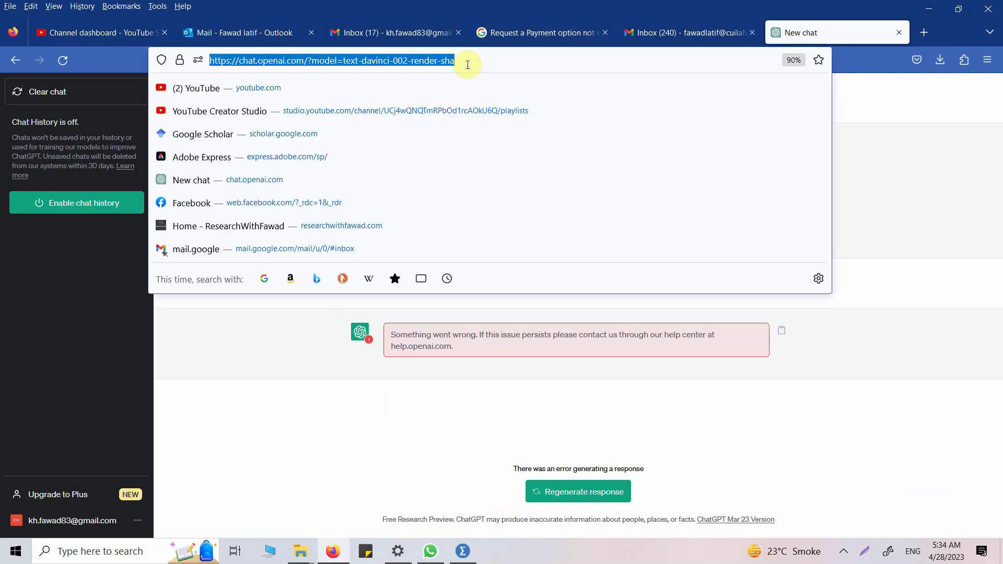
{"action": "type", "text": "chat"}
{"action": "key", "text": "Return"}
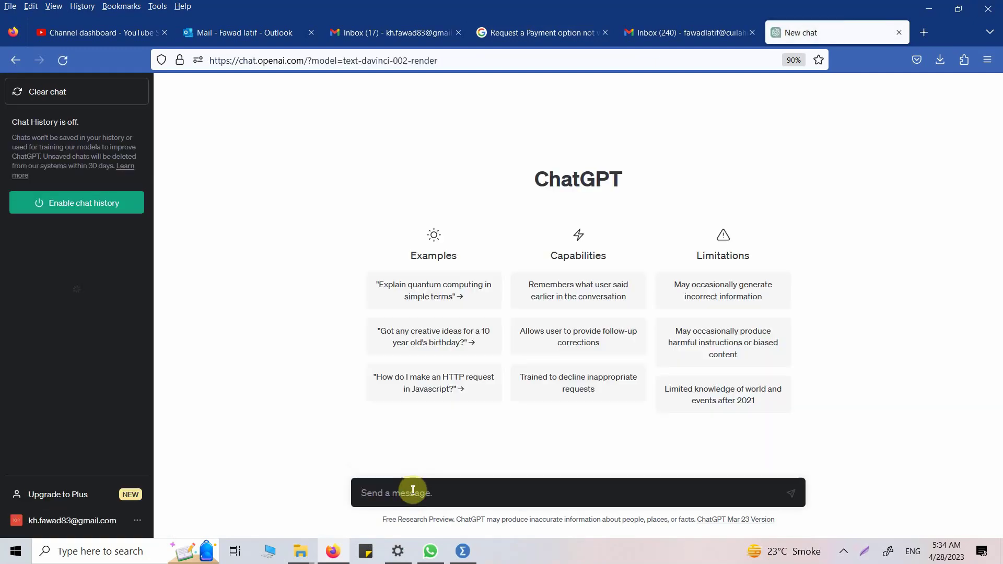
{"action": "key", "text": "ctrl+v"}
{"action": "key", "text": "Return"}
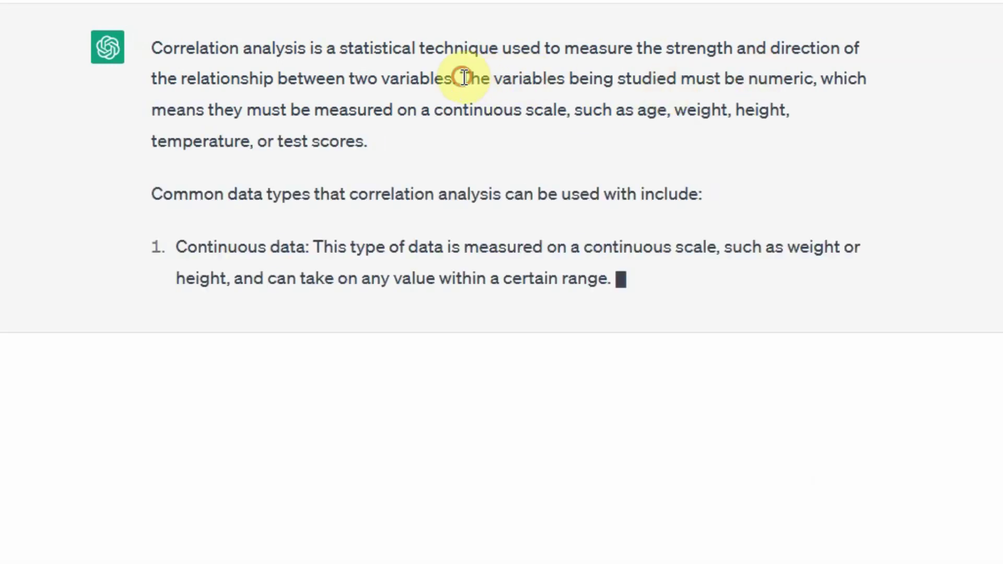
{"action": "left_click_drag", "start_coordinate": [460, 79], "coordinate": [811, 84]}
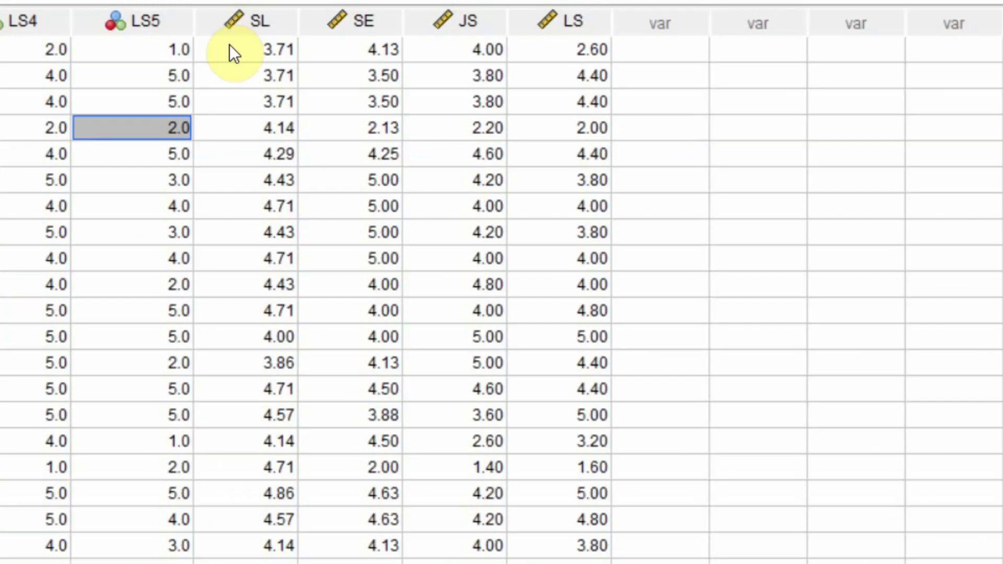
- Examine the item columns SL1 to SL7 and the composite SL column in the data set
{"action": "left_click", "coordinate": [241, 58]}
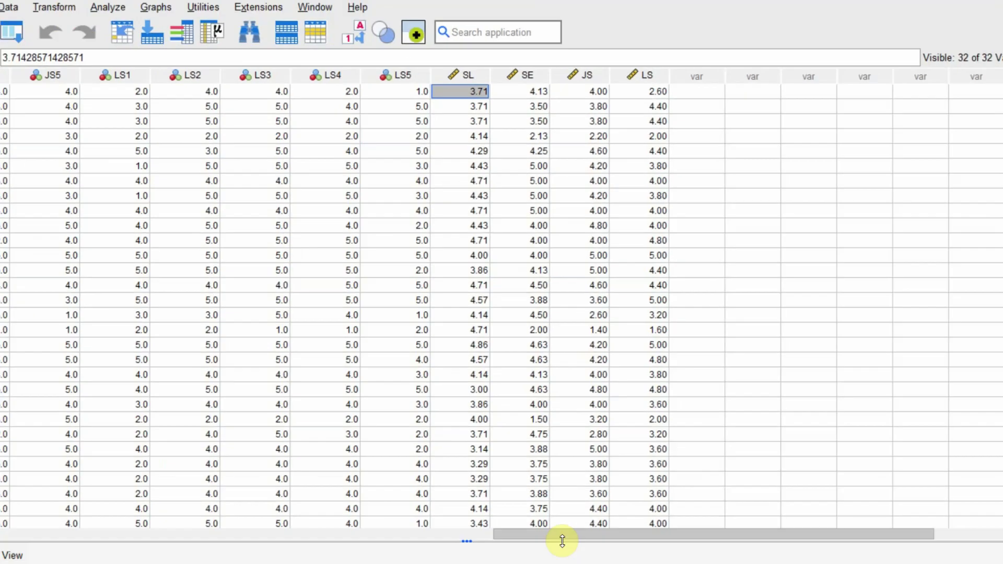
{"action": "left_click_drag", "start_coordinate": [562, 541], "coordinate": [87, 538]}
{"action": "left_click_drag", "start_coordinate": [168, 488], "coordinate": [105, 480]}
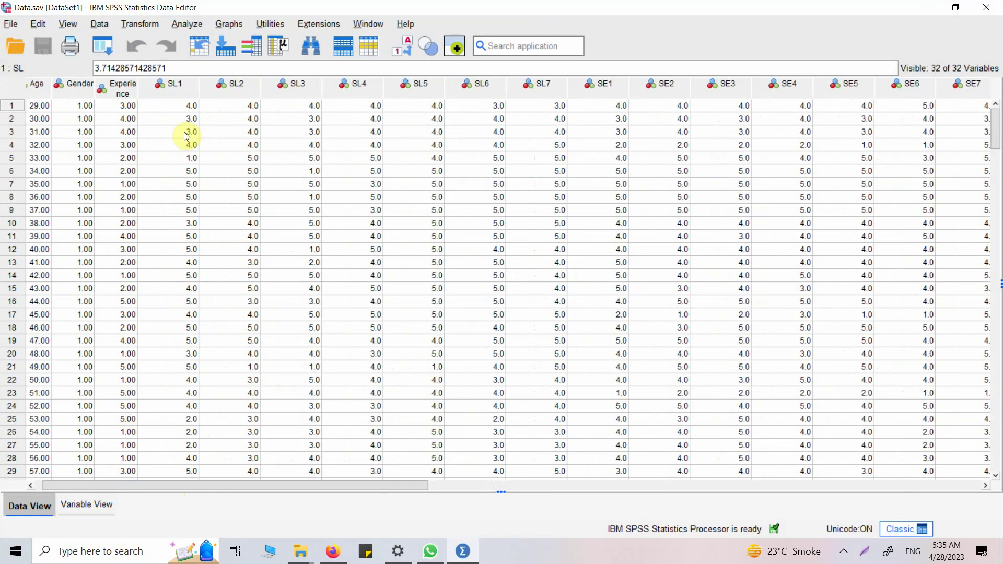
{"action": "left_click", "coordinate": [175, 91]}
{"action": "left_click_drag", "start_coordinate": [175, 91], "coordinate": [546, 84]}
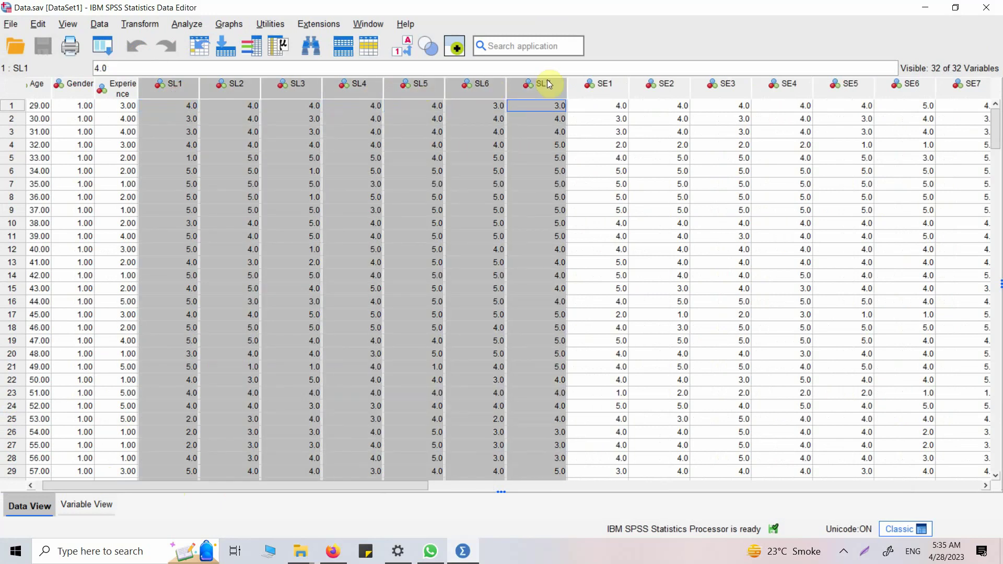
{"action": "left_click", "coordinate": [189, 105]}
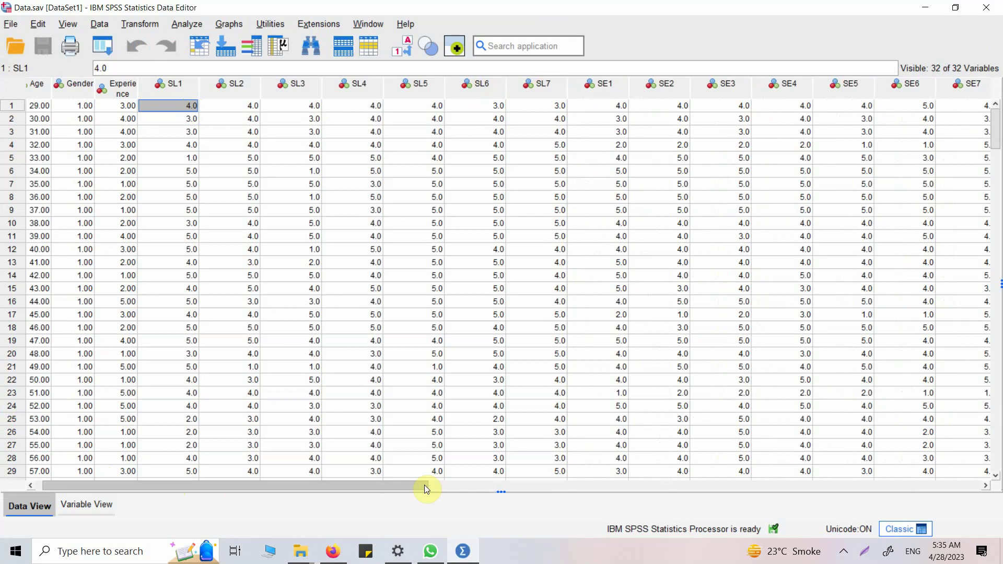
{"action": "left_click_drag", "start_coordinate": [424, 485], "coordinate": [866, 501]}
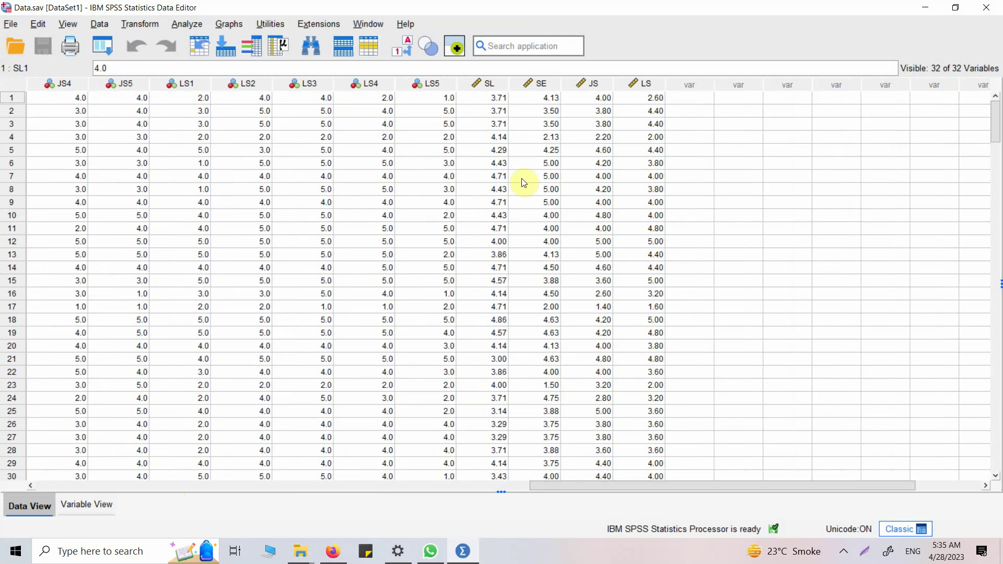
{"action": "left_click", "coordinate": [486, 83]}
{"action": "left_click", "coordinate": [486, 100]}
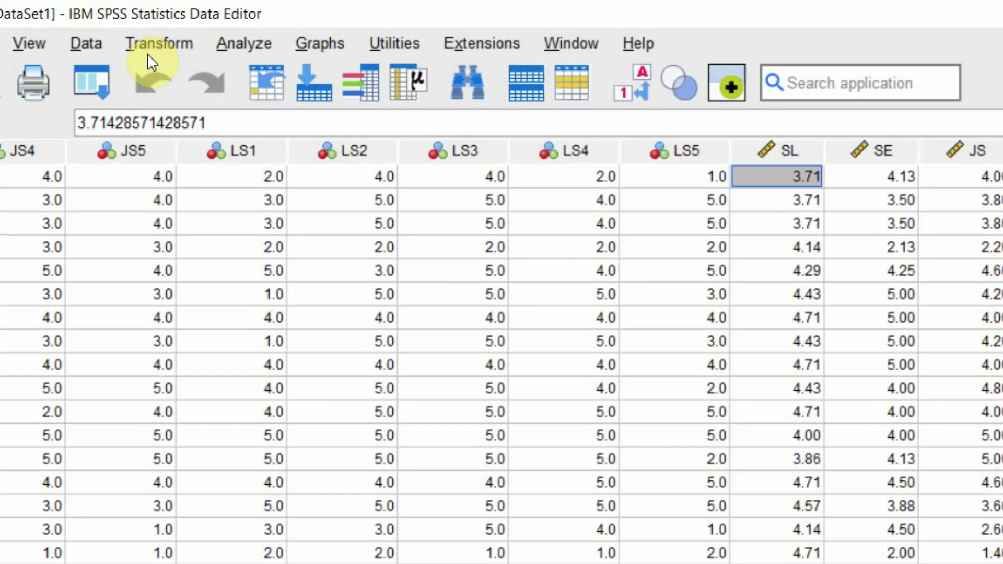
{"action": "left_click", "coordinate": [135, 23]}
{"action": "left_click", "coordinate": [157, 75]}
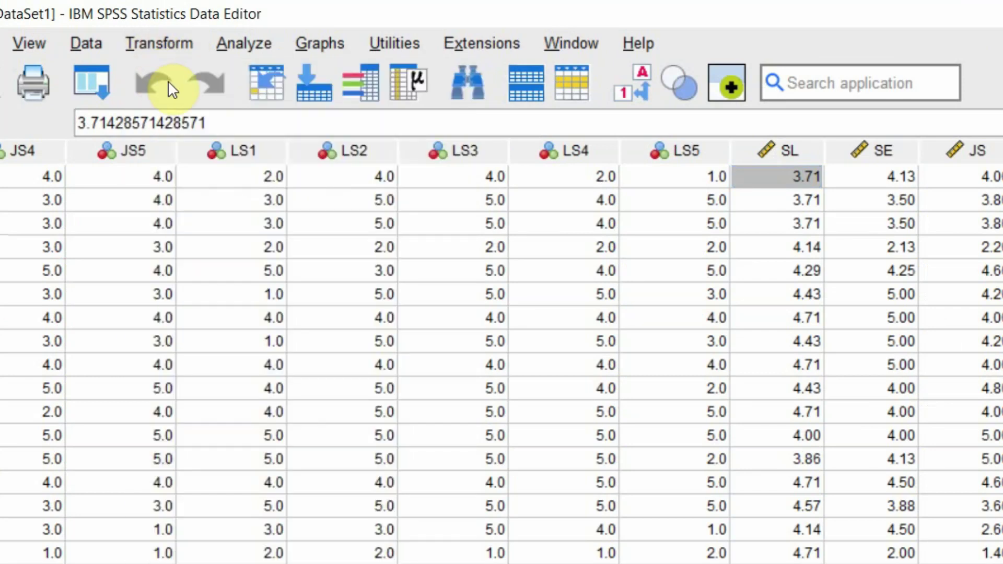
{"action": "type", "text": "SL"}
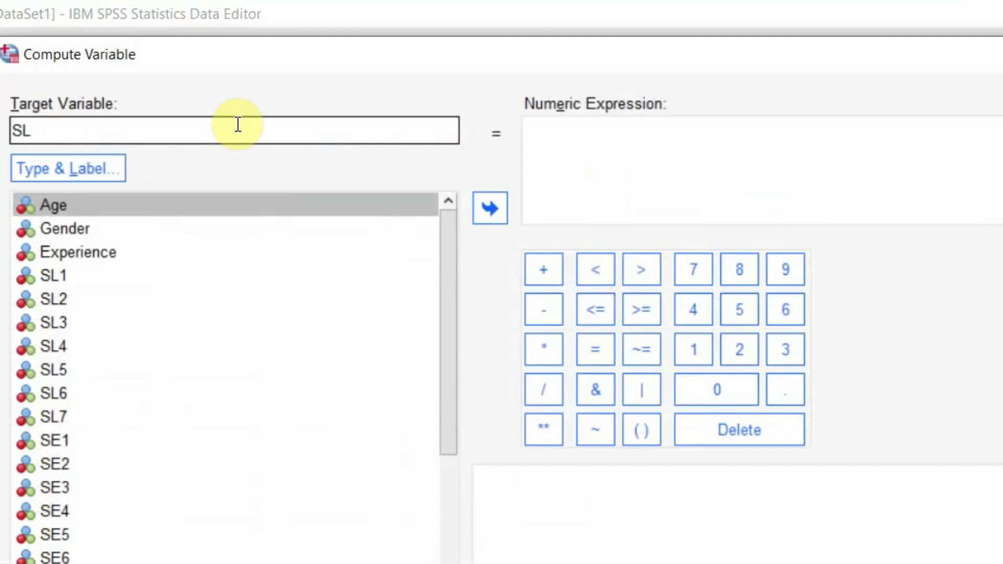
{"action": "left_click", "coordinate": [723, 150]}
{"action": "type", "text": "Mean("}
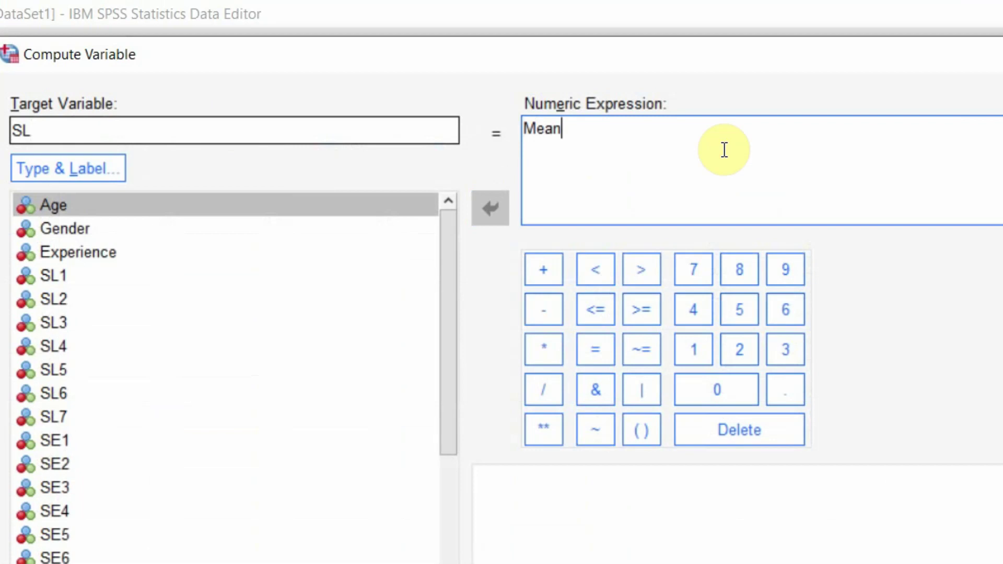
{"action": "type", "text": "SL1,SL2,SL3"}
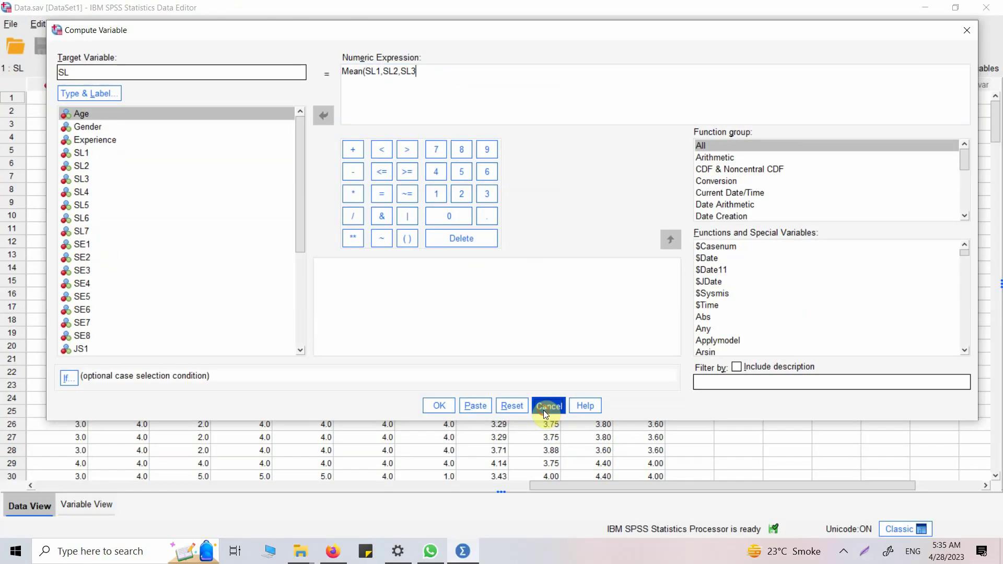
{"action": "left_click", "coordinate": [544, 407]}
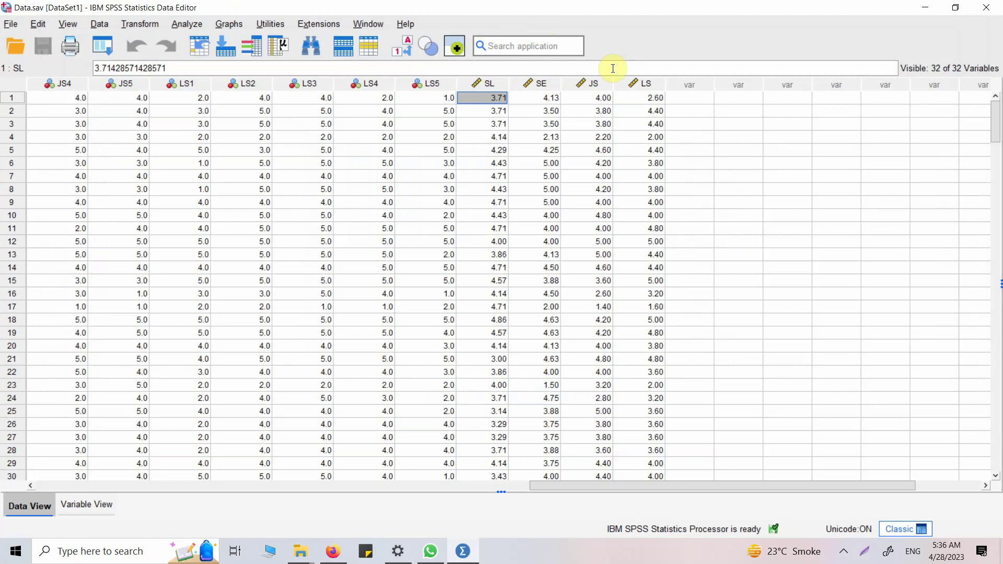
- Highlight the SL and LS columns, and set up a Bivariate Correlations analysis with SL and LS as its variables
{"action": "left_click", "coordinate": [487, 85]}
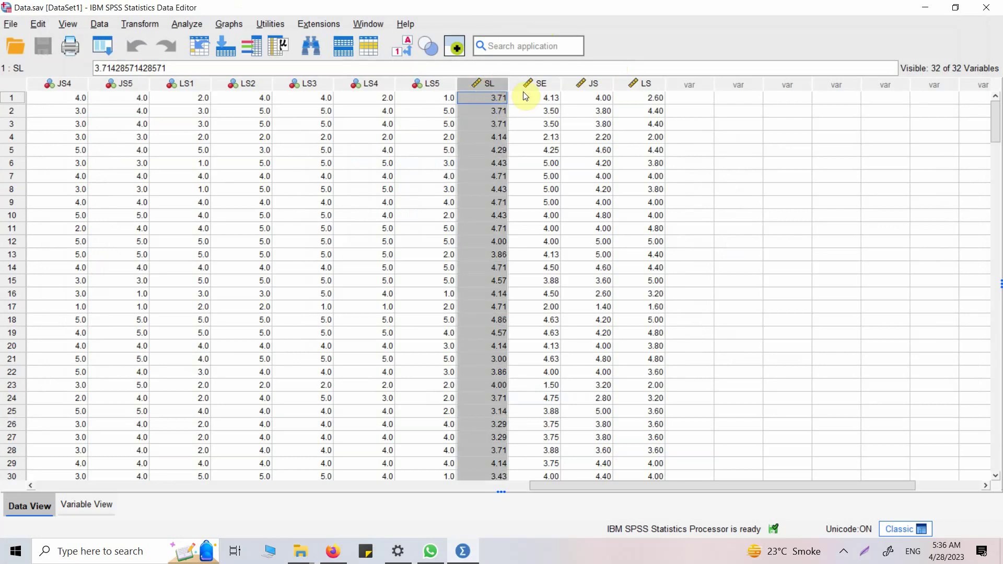
{"action": "left_click", "coordinate": [648, 81], "text": "ctrl"}
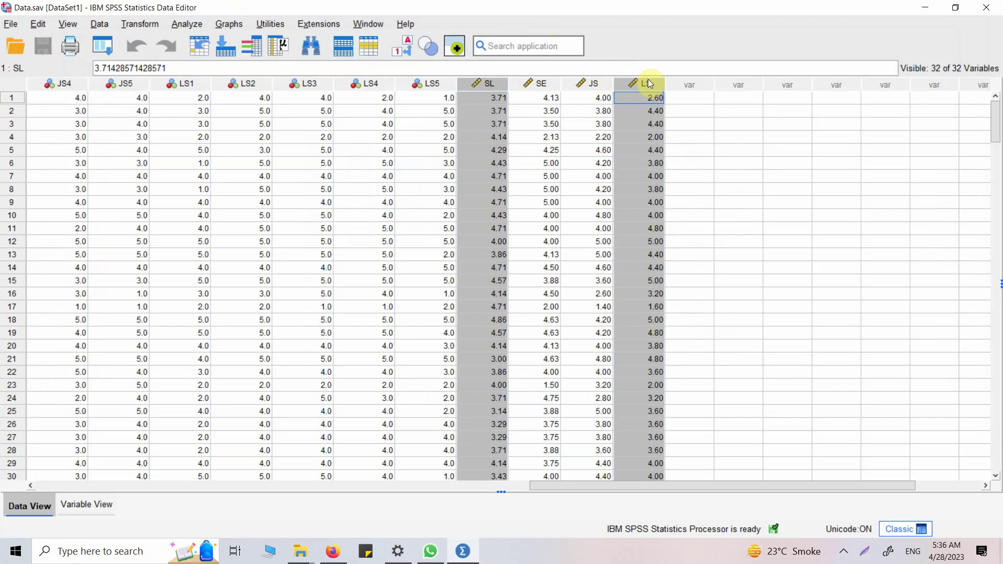
{"action": "left_click", "coordinate": [183, 24]}
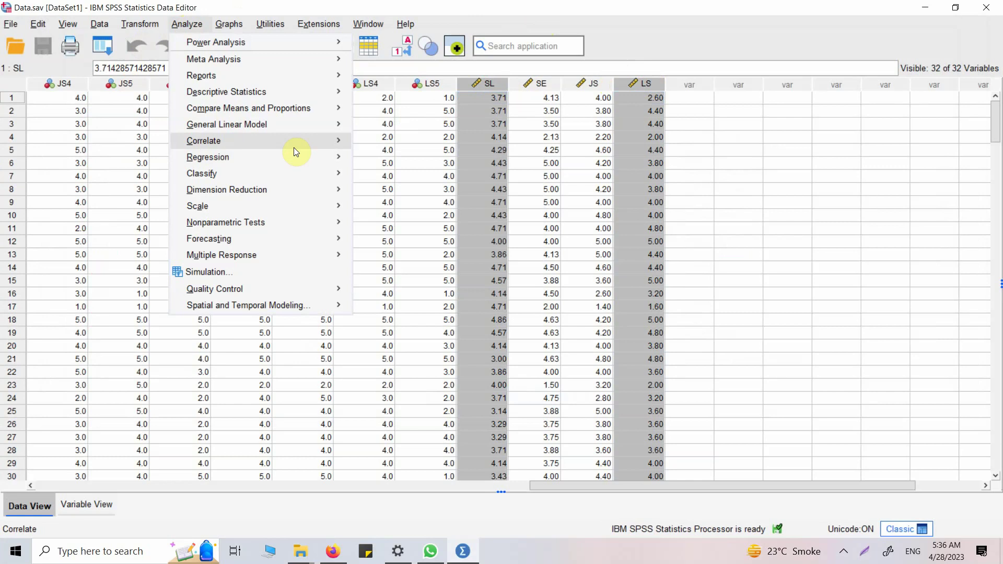
{"action": "mouse_move", "coordinate": [293, 148]}
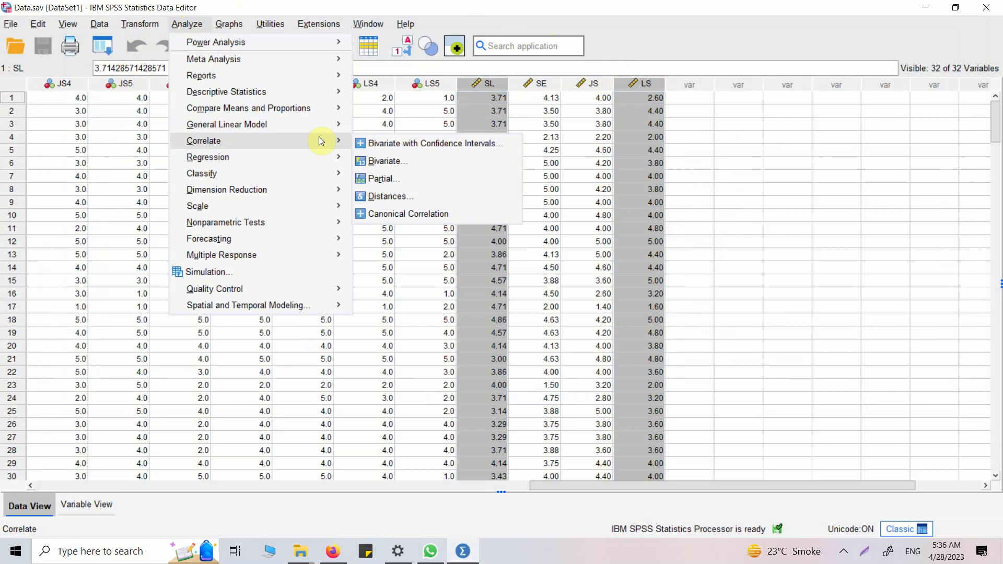
{"action": "left_click", "coordinate": [392, 162]}
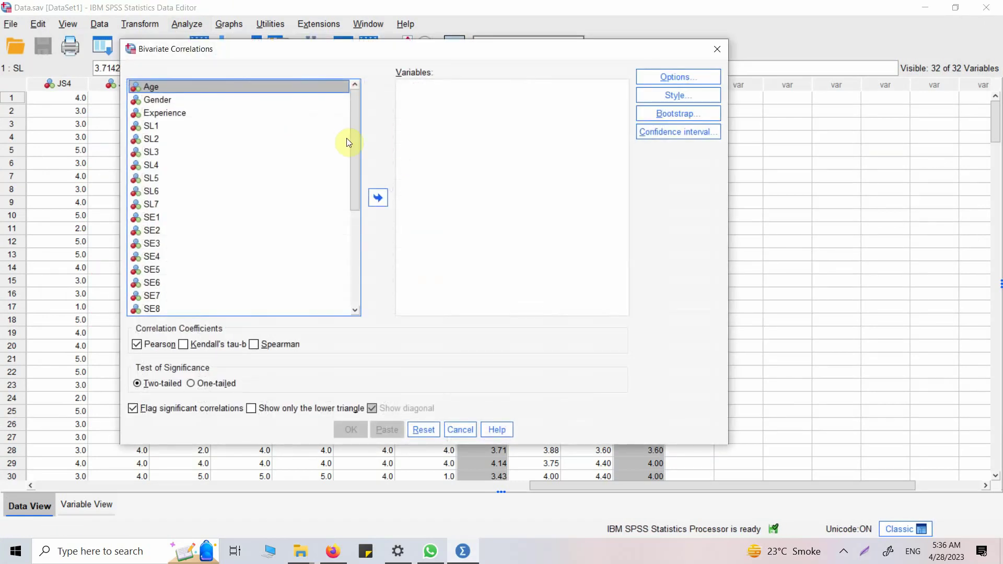
{"action": "left_click_drag", "start_coordinate": [353, 143], "coordinate": [349, 283]}
{"action": "left_click", "coordinate": [152, 269]}
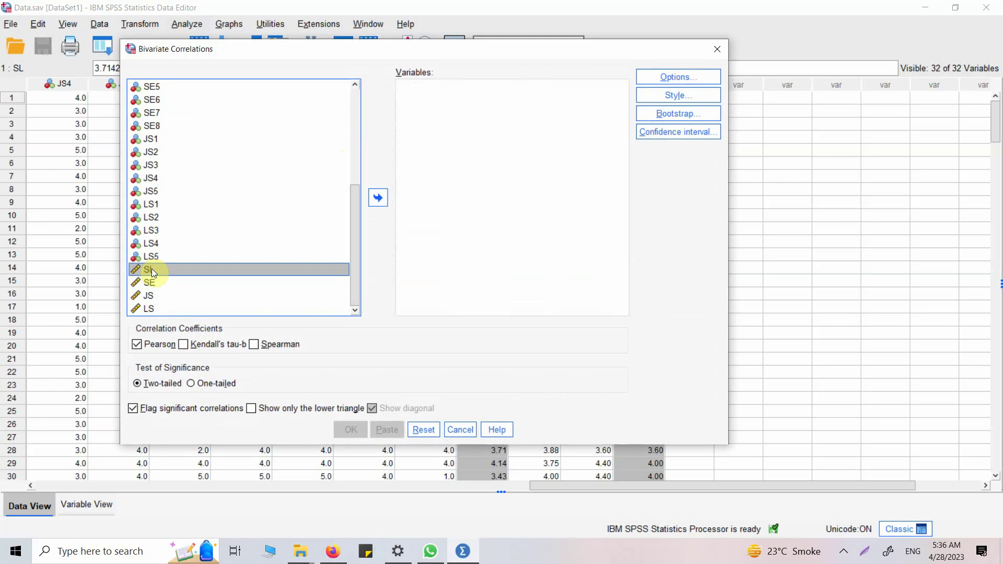
{"action": "left_click", "coordinate": [378, 197]}
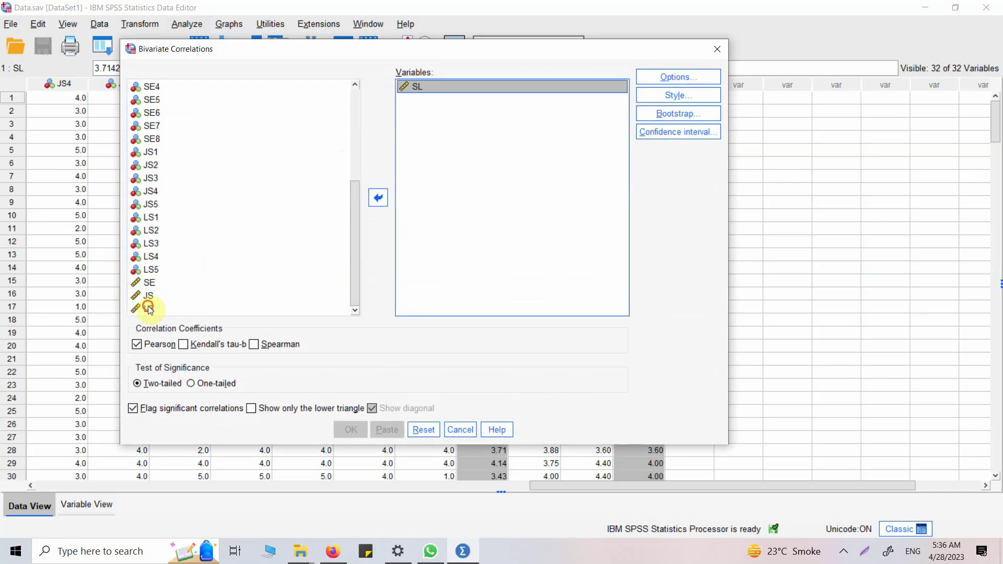
{"action": "left_click", "coordinate": [148, 308]}
{"action": "left_click", "coordinate": [376, 197]}
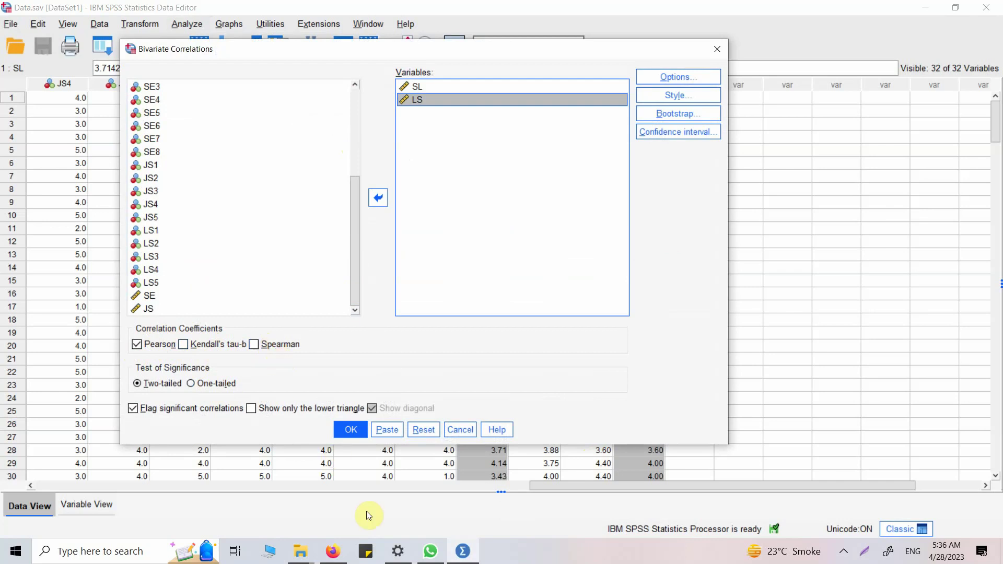
- Switch to ChatGPT, ask "When to use Kendall's Tau and Spearman Correlation?" and read through the answer's guidelines
{"action": "mouse_move", "coordinate": [332, 551]}
{"action": "left_click", "coordinate": [332, 551]}
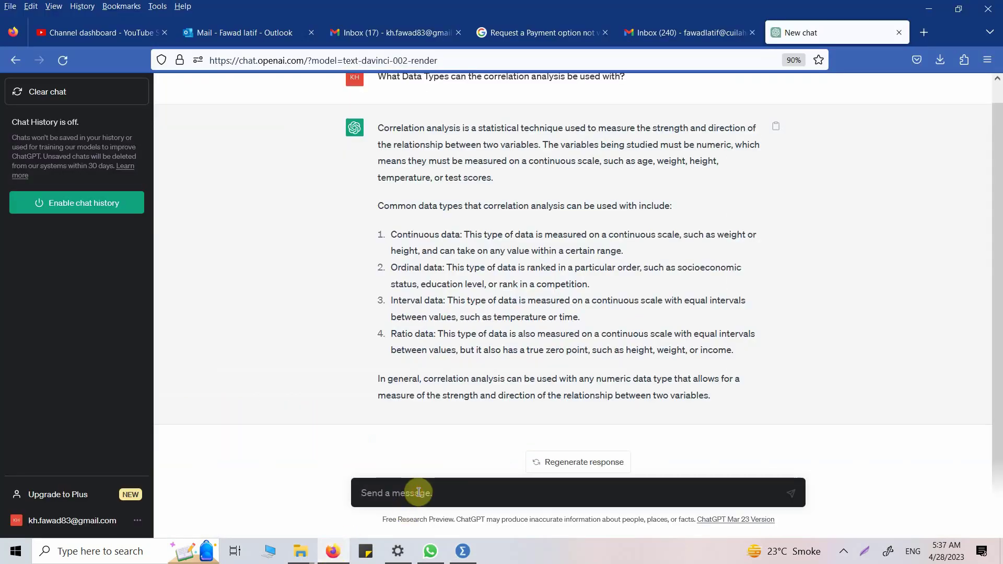
{"action": "type", "text": "When to"}
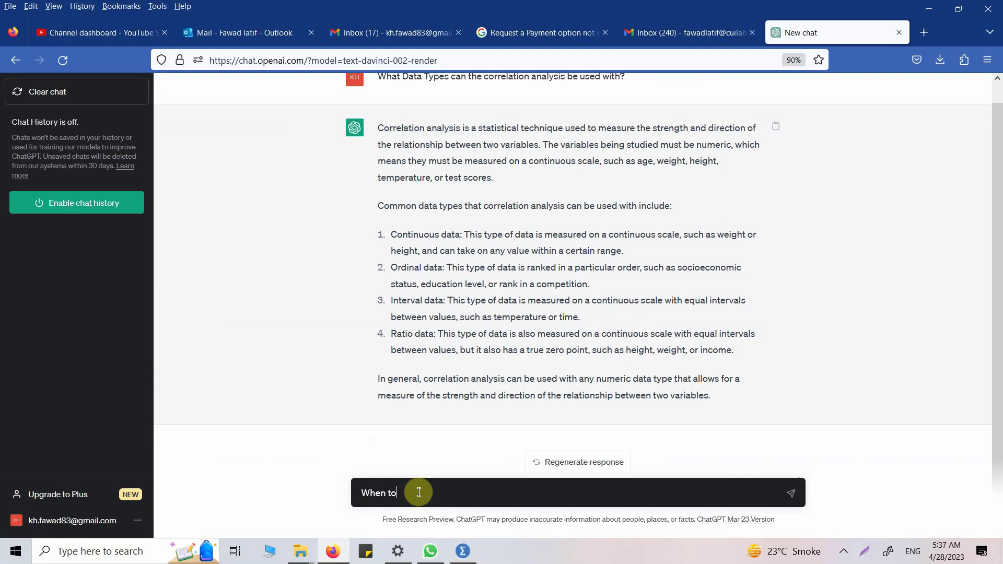
{"action": "type", "text": " use Kend"}
{"action": "left_click", "coordinate": [463, 553]}
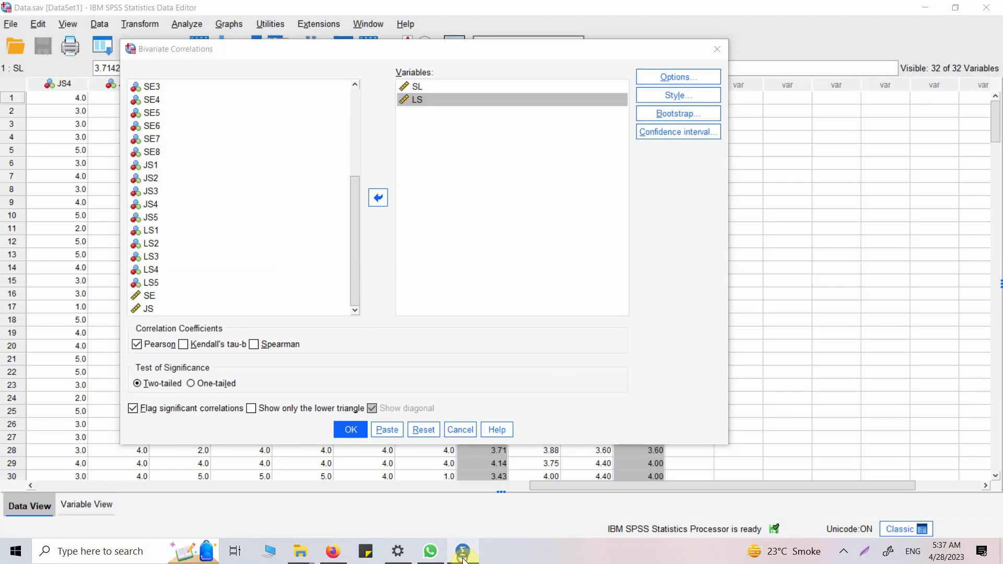
{"action": "left_click", "coordinate": [463, 553]}
{"action": "type", "text": "all'"}
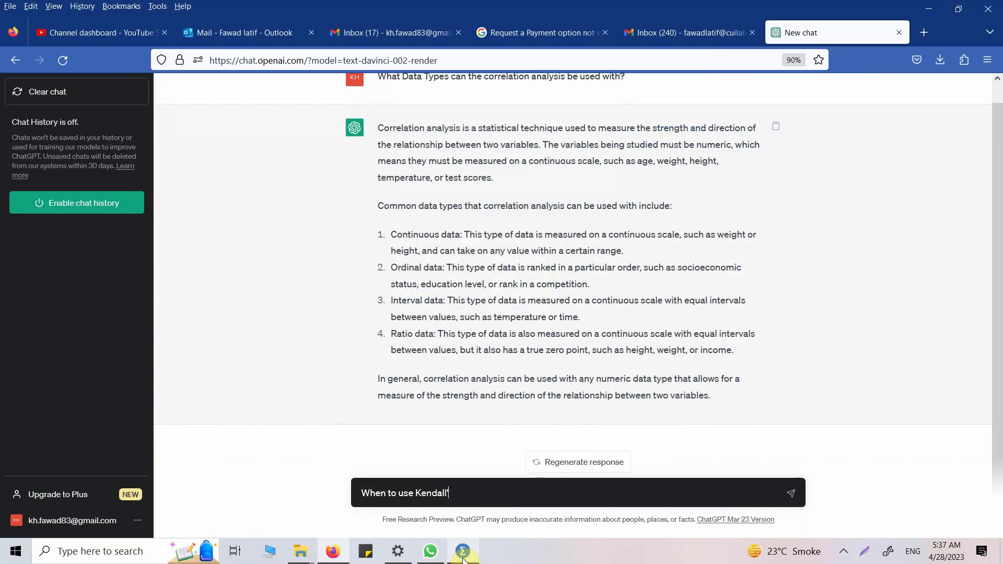
{"action": "type", "text": "s Tau and Spearman Correlat"}
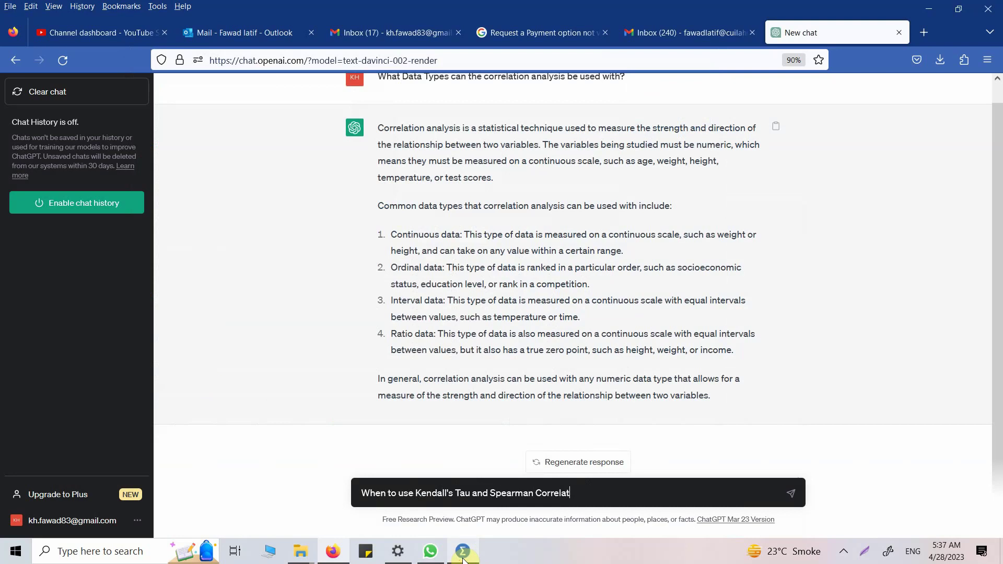
{"action": "type", "text": "ion?"}
{"action": "key", "text": "Return"}
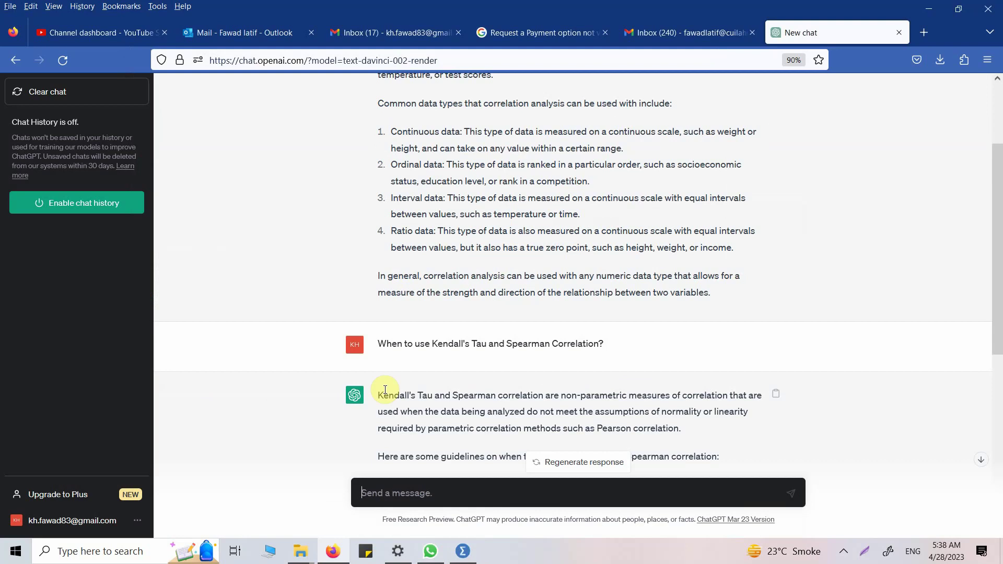
{"action": "left_click_drag", "start_coordinate": [377, 395], "coordinate": [672, 399]}
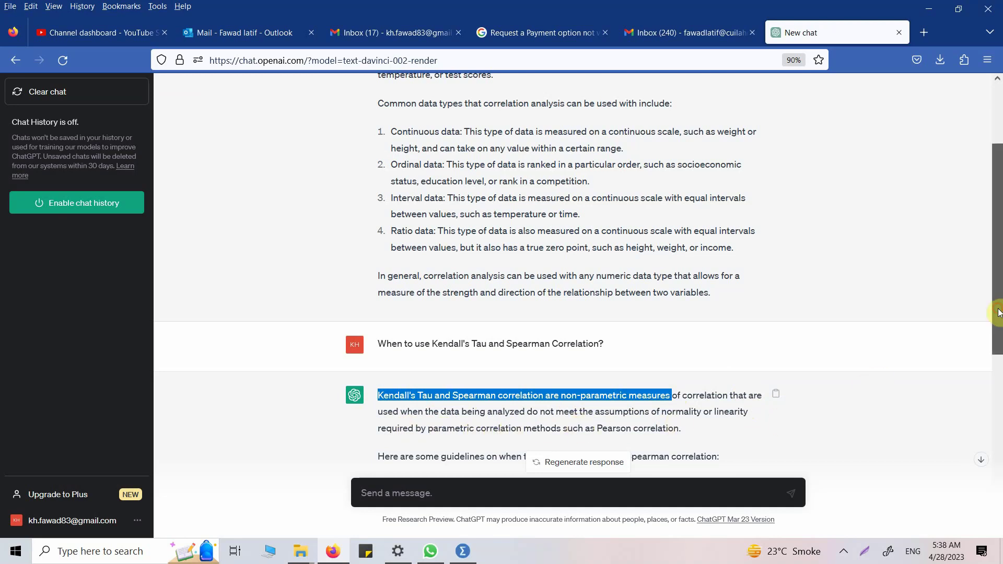
{"action": "left_click_drag", "start_coordinate": [998, 318], "coordinate": [999, 380]}
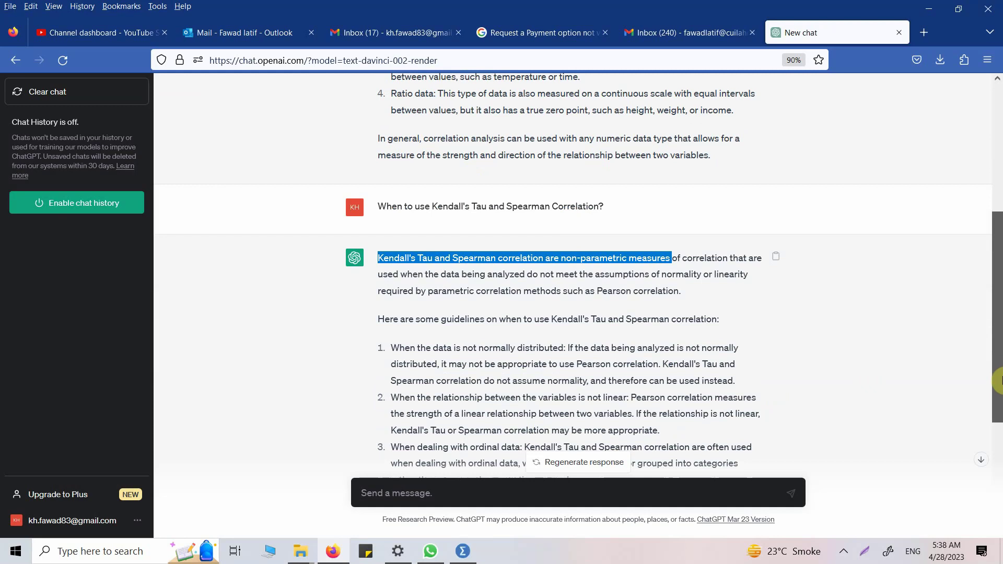
{"action": "left_click_drag", "start_coordinate": [999, 380], "coordinate": [999, 441]}
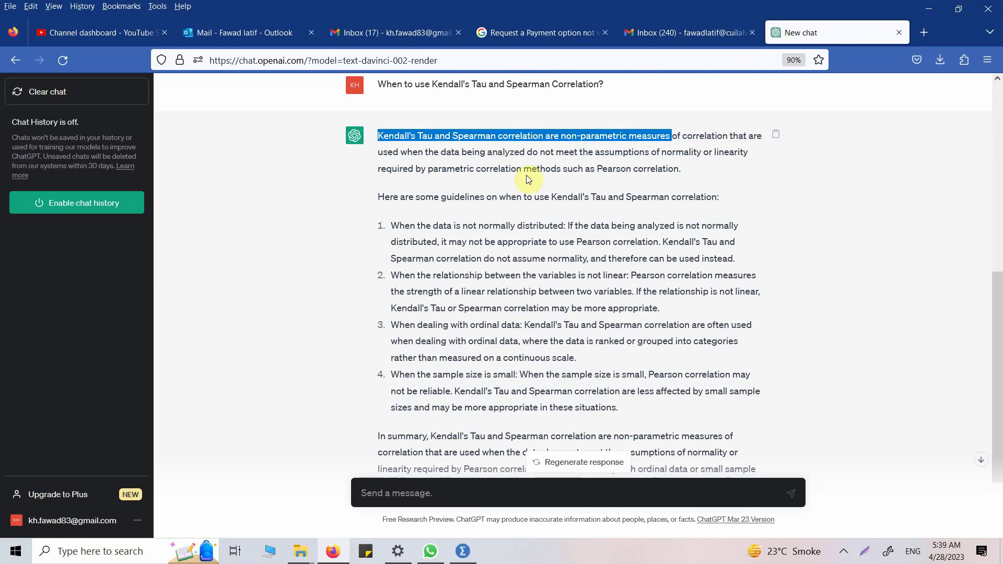
{"action": "left_click", "coordinate": [284, 273]}
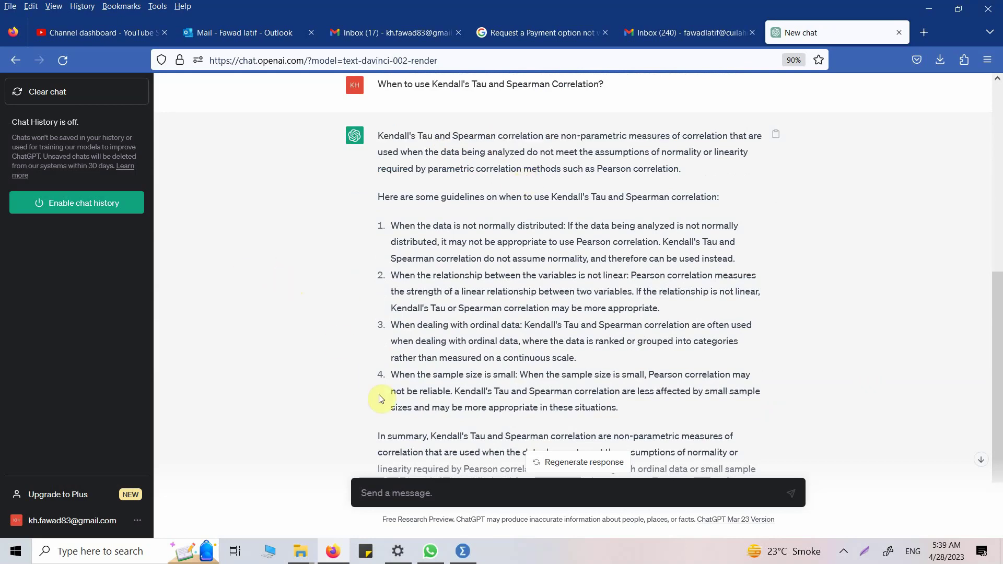
- Back in SPSS, set the test of significance to One-tailed and run the Pearson correlation of SL and LS
{"action": "left_click", "coordinate": [464, 552]}
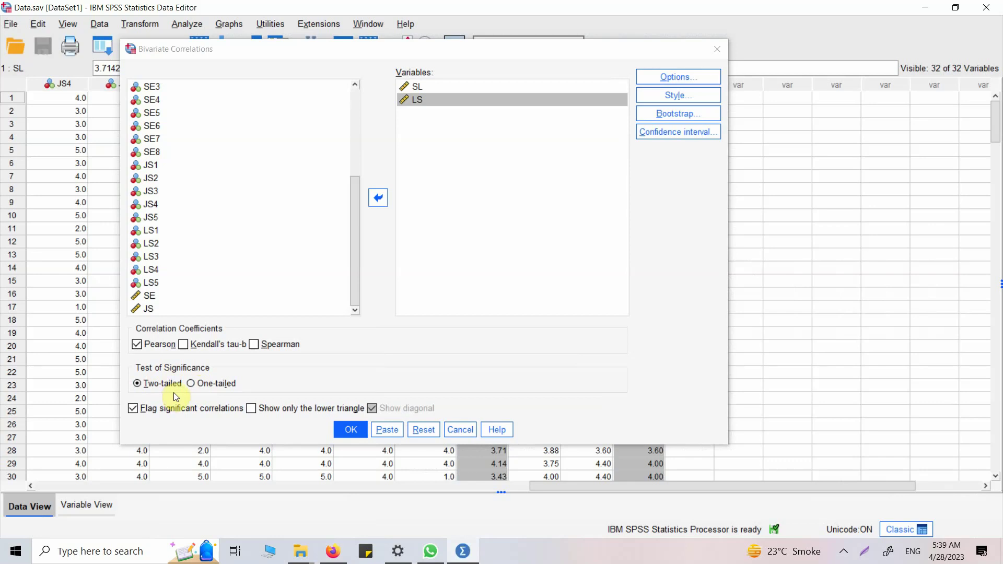
{"action": "left_click", "coordinate": [198, 384]}
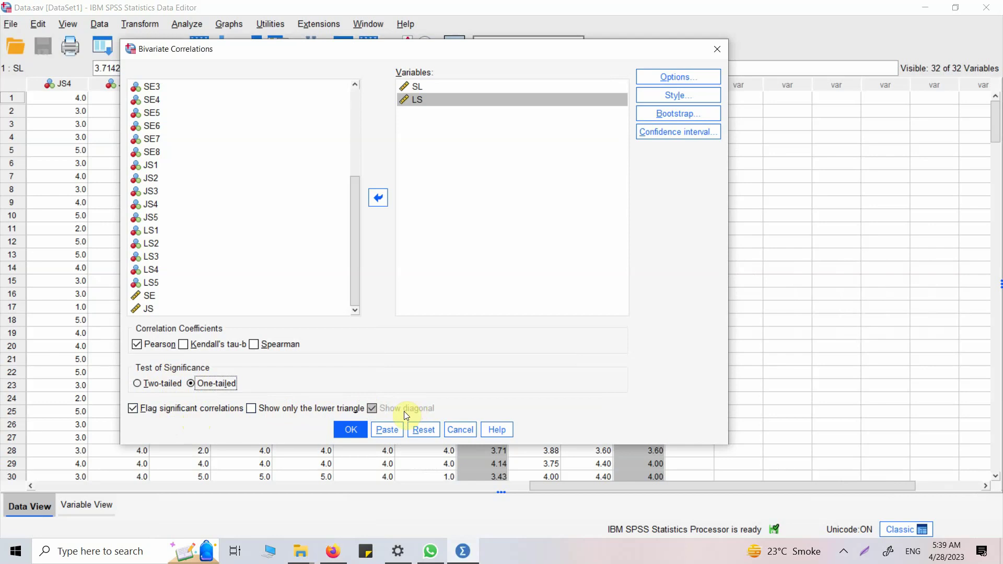
{"action": "left_click", "coordinate": [353, 430]}
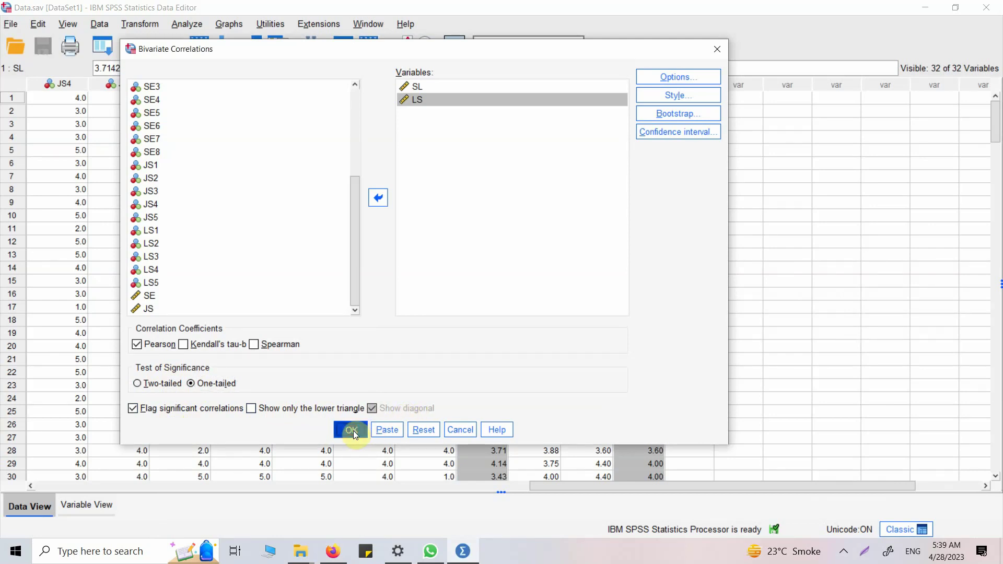
{"action": "left_click", "coordinate": [352, 431]}
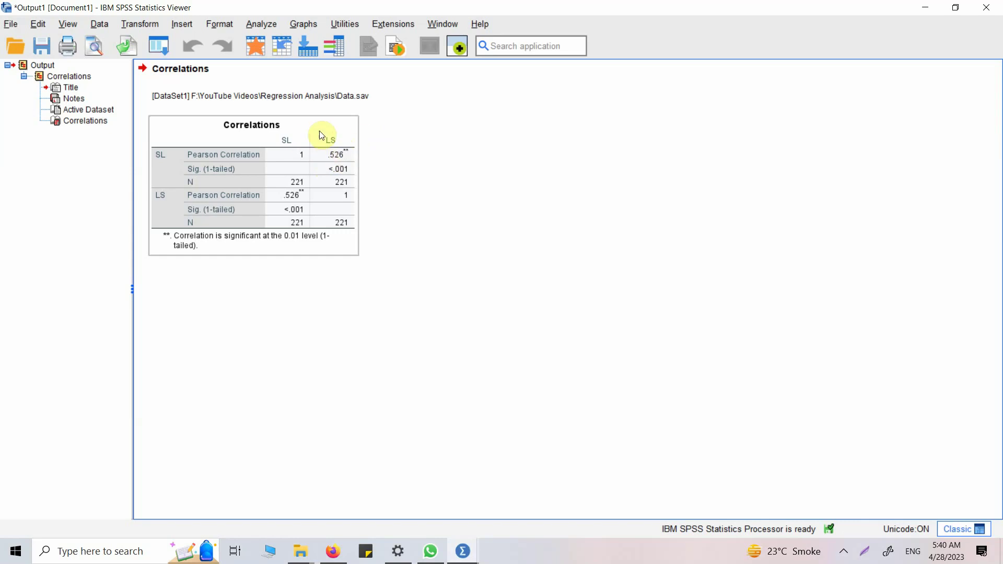
{"action": "left_click", "coordinate": [380, 459]}
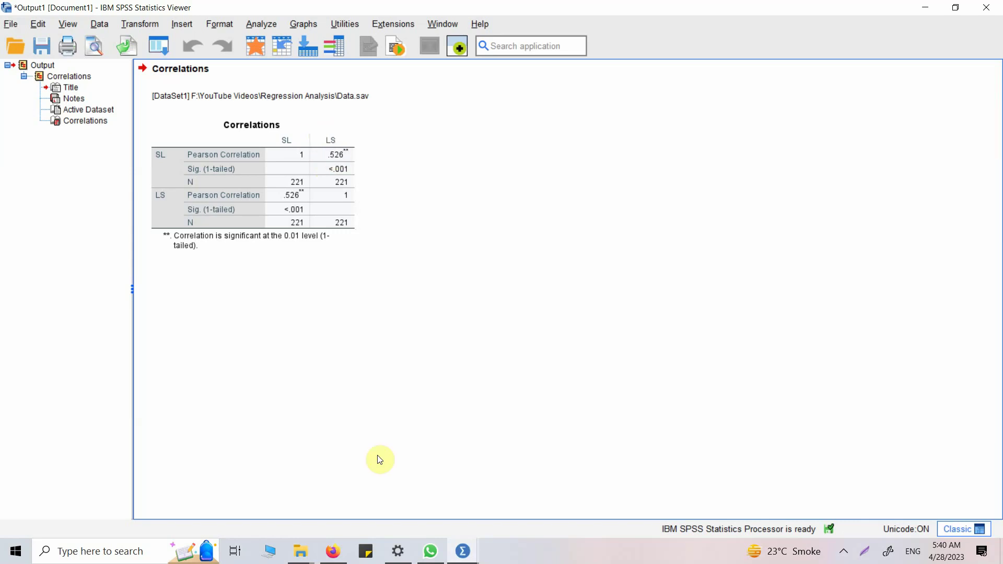
- Start a ChatGPT message with "The value for Pearson Correlation is 0.526 and the", looking up the coefficient in the SPSS output
{"action": "mouse_move", "coordinate": [333, 551]}
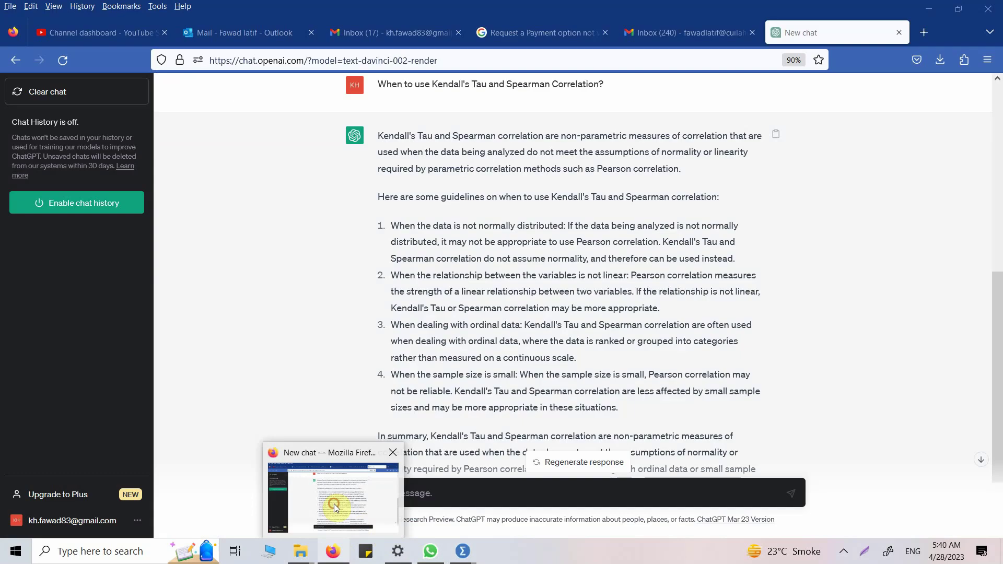
{"action": "left_click", "coordinate": [334, 503]}
{"action": "left_click", "coordinate": [407, 494]}
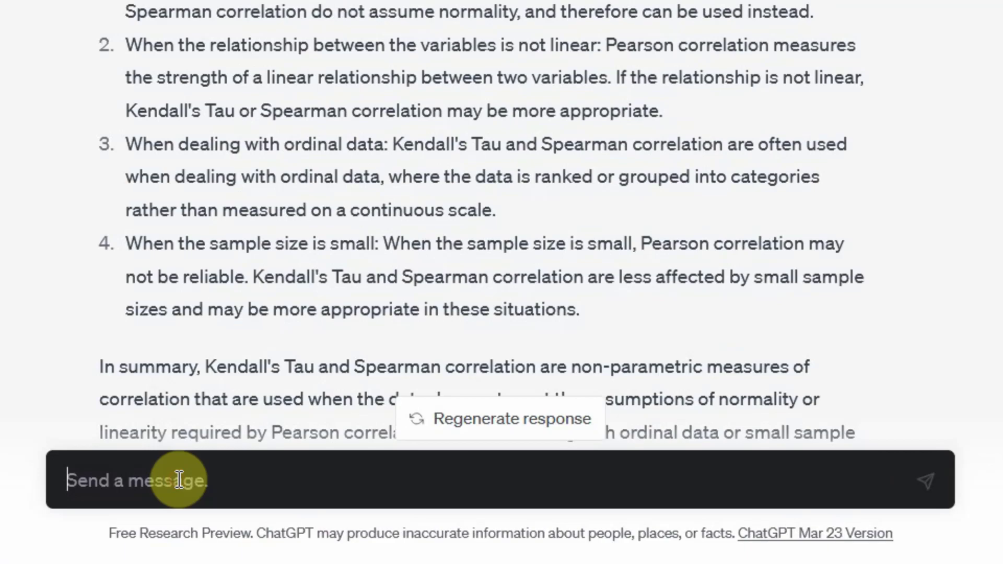
{"action": "type", "text": "The value for"}
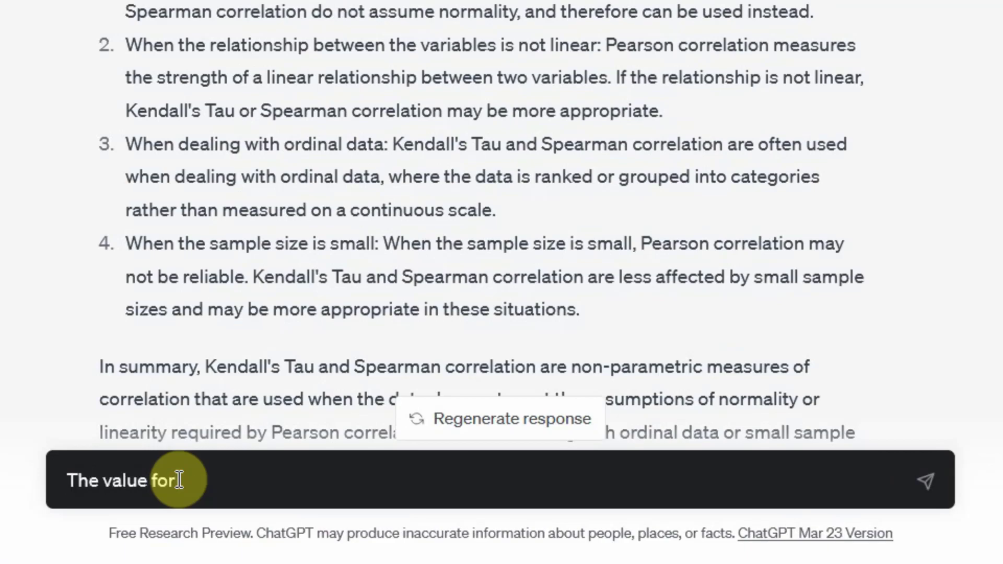
{"action": "type", "text": " Pearson Co"}
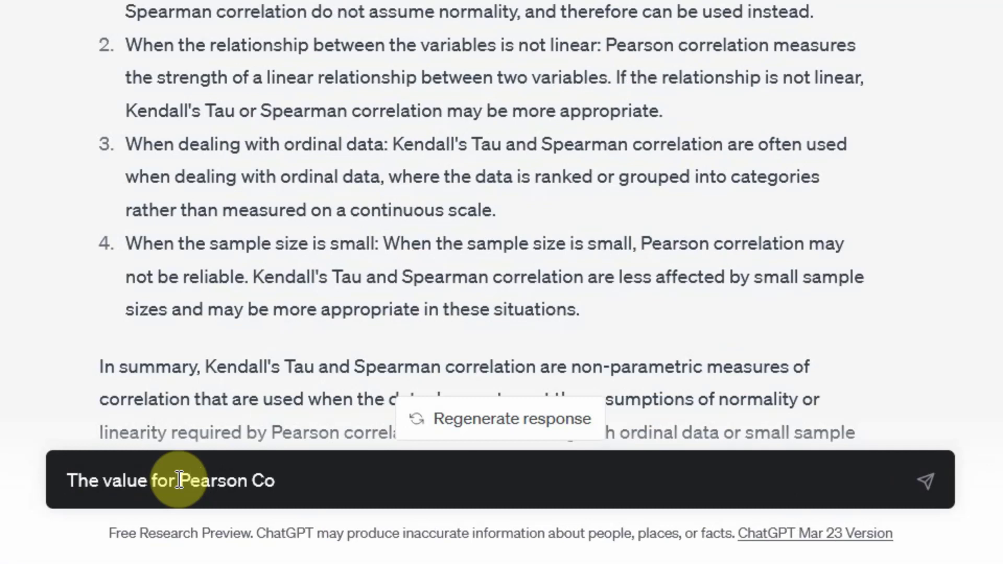
{"action": "type", "text": "rrelation "}
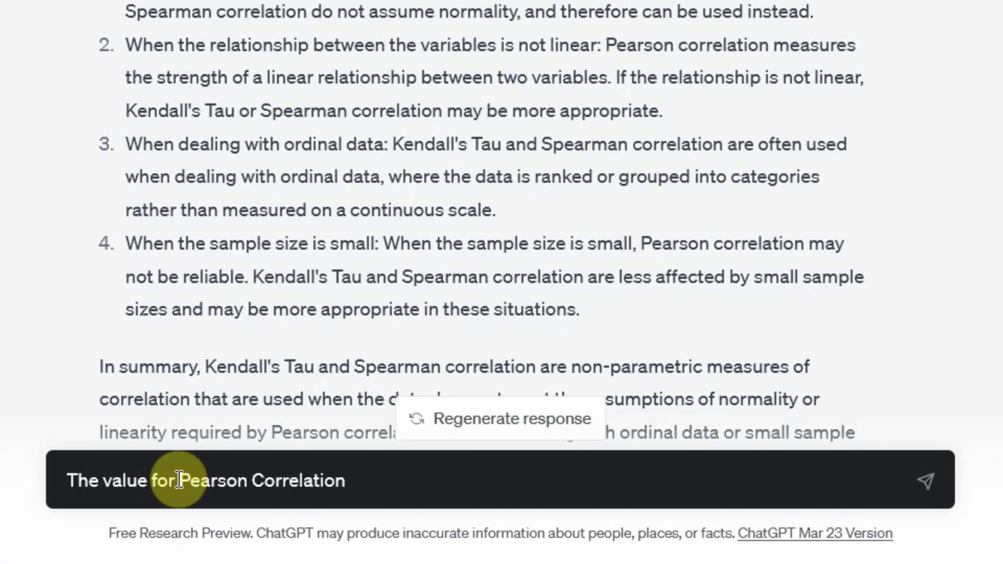
{"action": "type", "text": "is 0."}
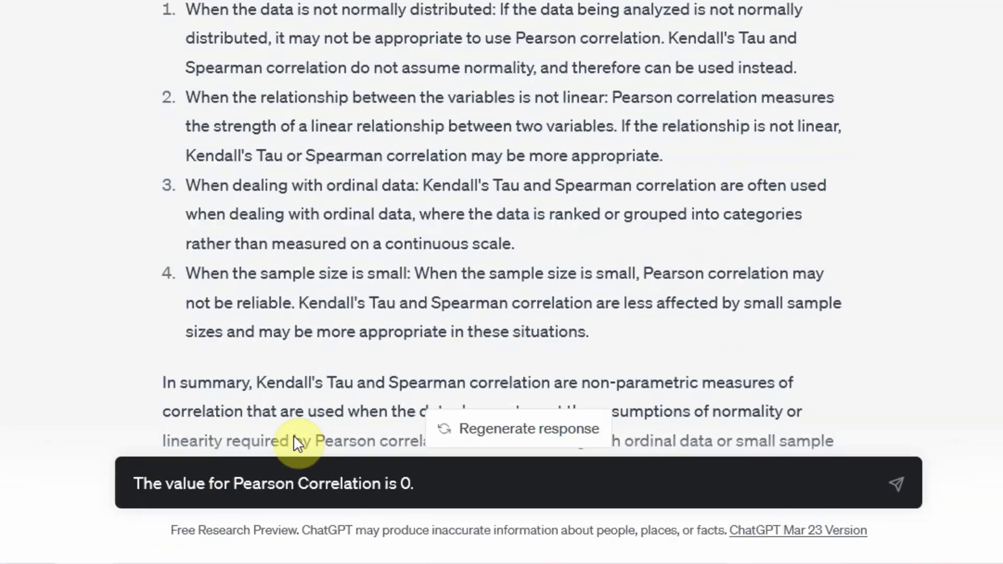
{"action": "mouse_move", "coordinate": [462, 551]}
{"action": "left_click", "coordinate": [521, 507]}
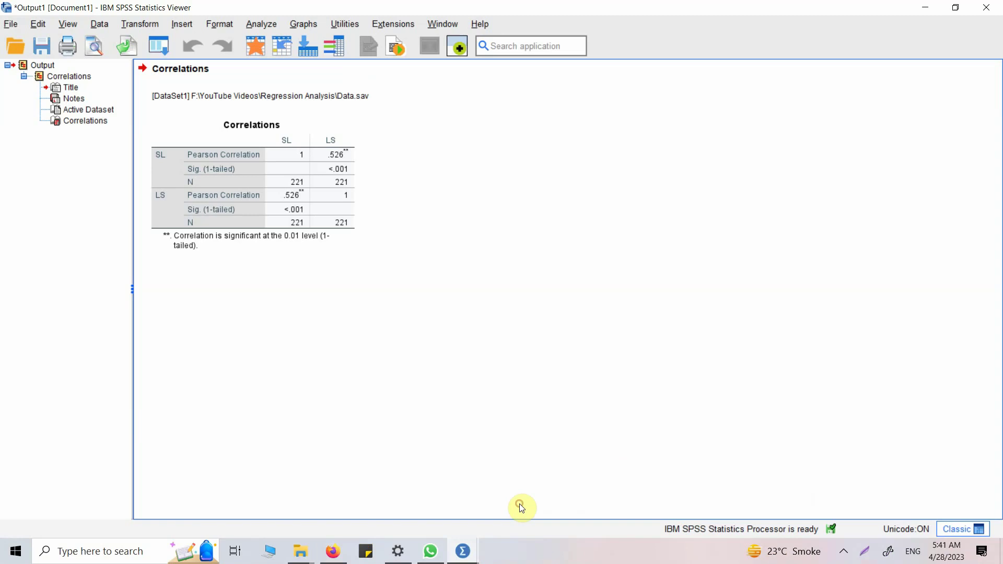
{"action": "left_click", "coordinate": [339, 551]}
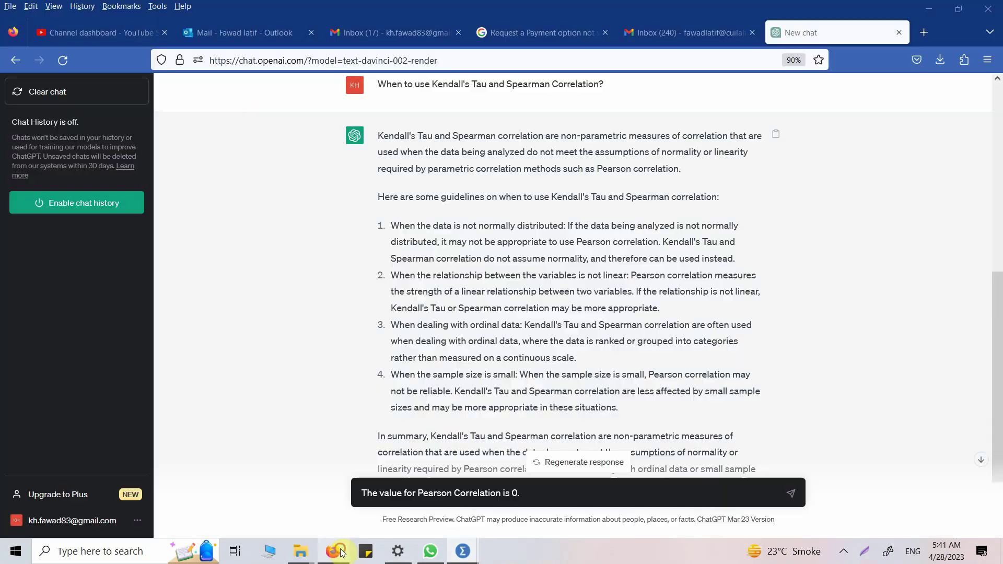
{"action": "type", "text": "52"}
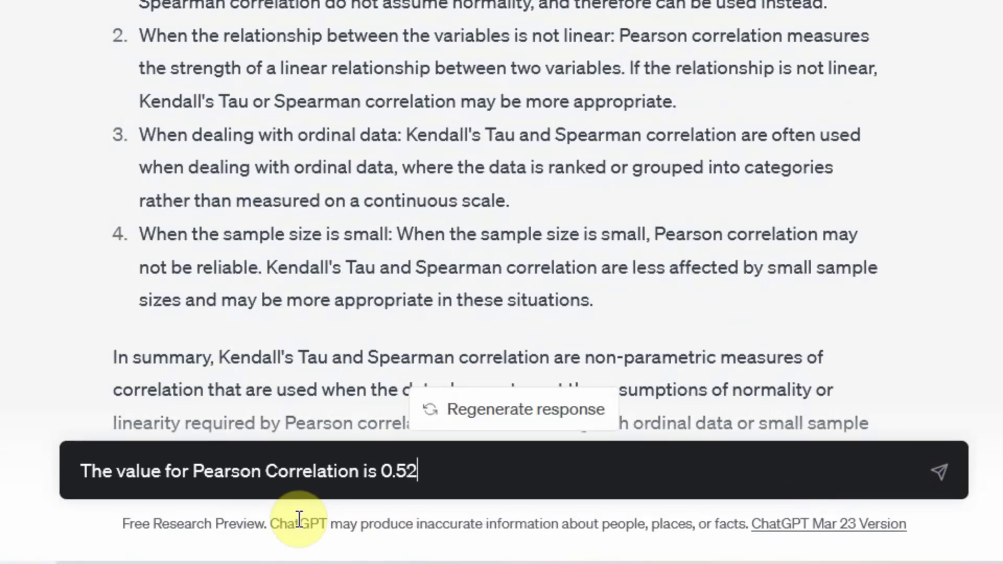
{"action": "type", "text": "6 and the"}
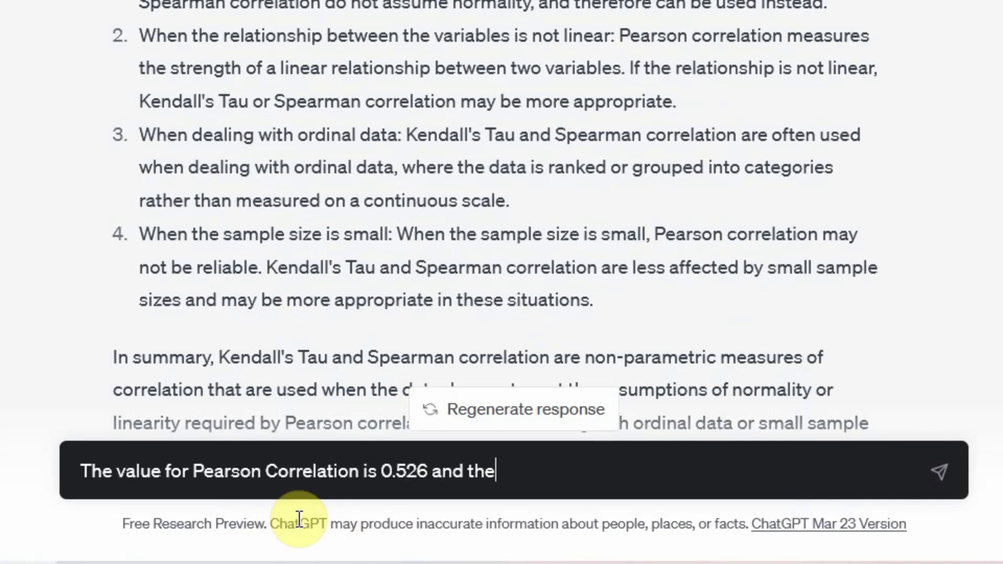
- Continue the message so it states "Sig is less than 0.001 with a sample size of 221."
{"action": "type", "text": " Sign"}
{"action": "key", "text": "BackSpace"}
{"action": "type", "text": "is 0.001"}
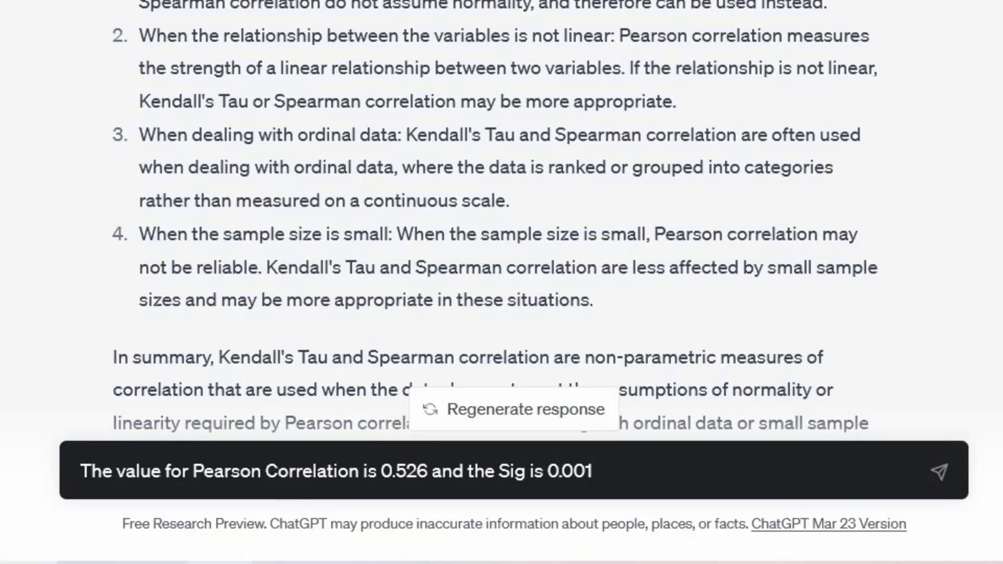
{"action": "left_click", "coordinate": [295, 563]}
{"action": "key", "text": "alt+Tab"}
{"action": "key", "text": "Left"}
{"action": "key", "text": "Left"}
{"action": "key", "text": "Left"}
{"action": "key", "text": "Left"}
{"action": "key", "text": "Left"}
{"action": "key", "text": "Left"}
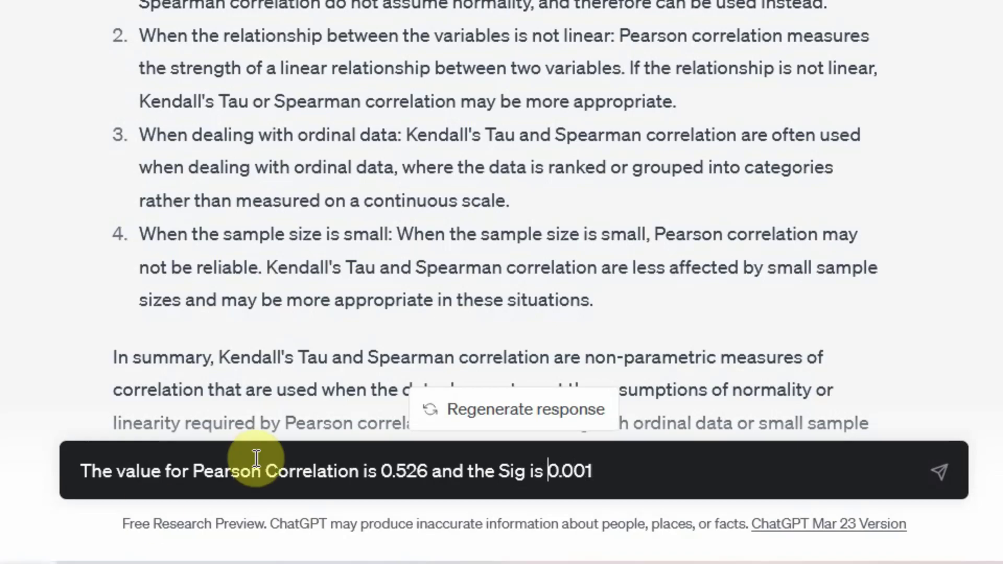
{"action": "type", "text": "less than 0.001"}
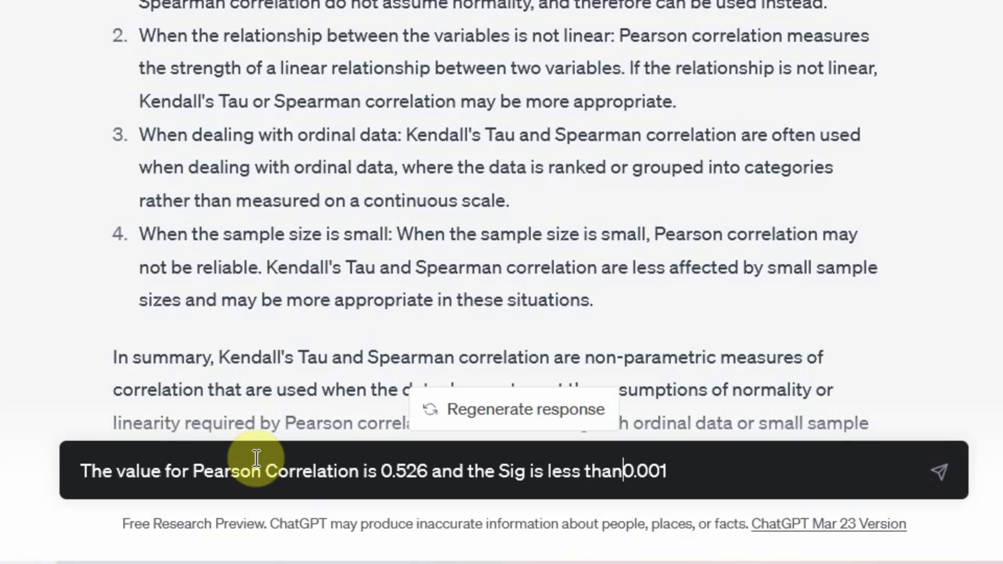
{"action": "type", "text": " with a"}
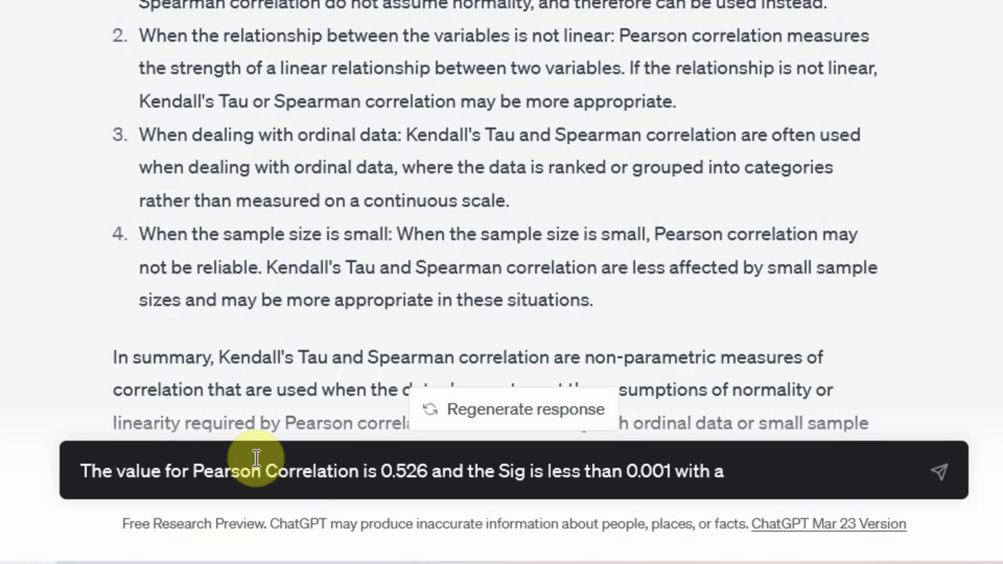
{"action": "type", "text": " sample size of "}
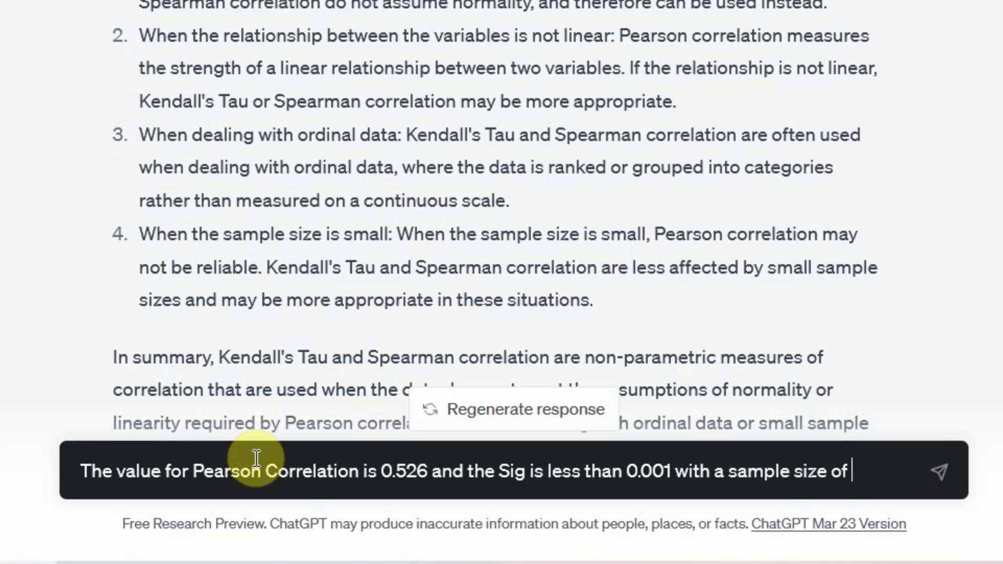
{"action": "type", "text": "221."}
- Add "Can you help in reporting the results in APA Style?" after a blank line and submit the message
{"action": "key", "text": "shift+Return"}
{"action": "key", "text": "shift+Return"}
{"action": "type", "text": "Can you h"}
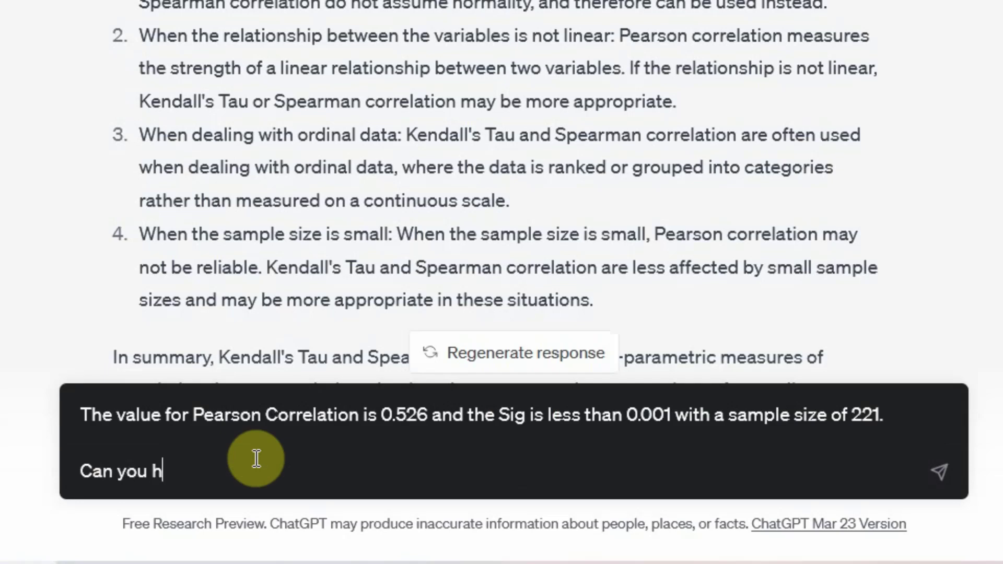
{"action": "type", "text": "elkp"}
{"action": "key", "text": "BackSpace"}
{"action": "key", "text": "BackSpace"}
{"action": "type", "text": "p in"}
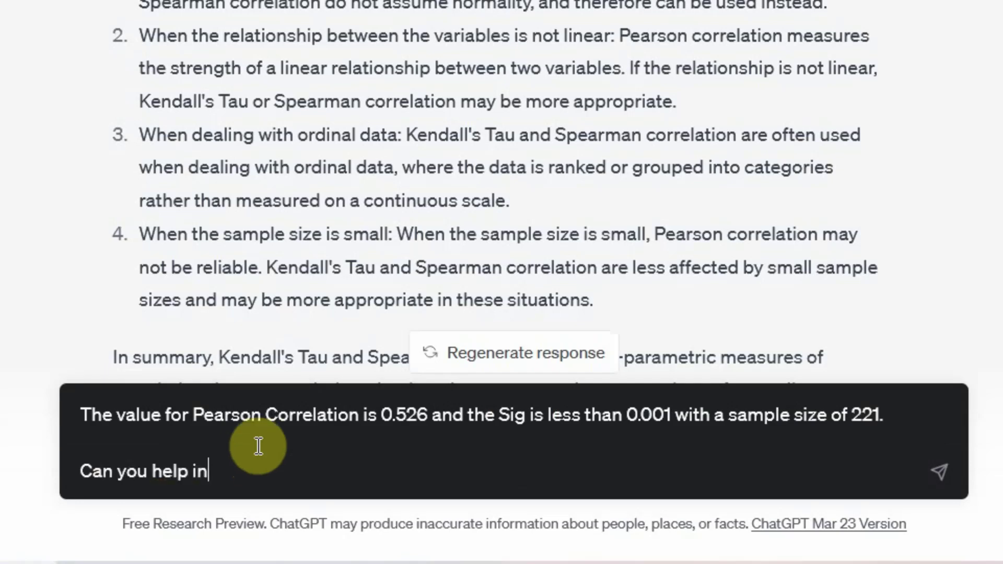
{"action": "type", "text": " reporting the re"}
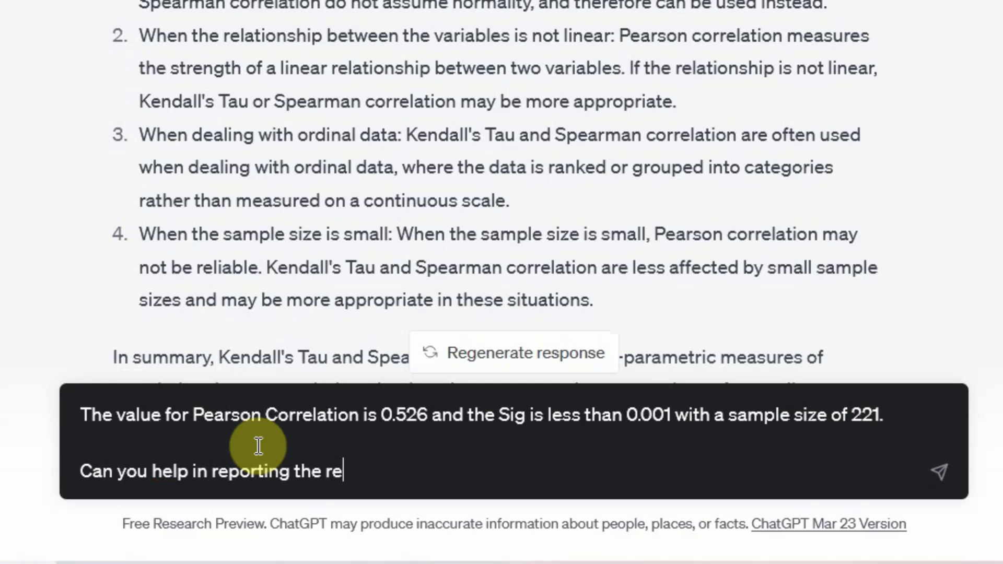
{"action": "type", "text": "sults in APA S"}
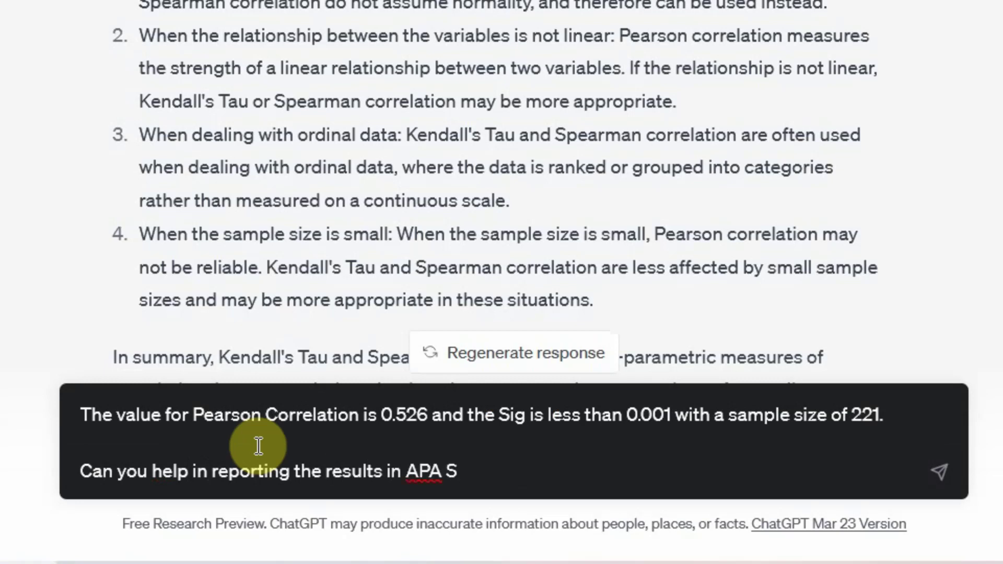
{"action": "type", "text": "tyle?"}
{"action": "key", "text": "Return"}
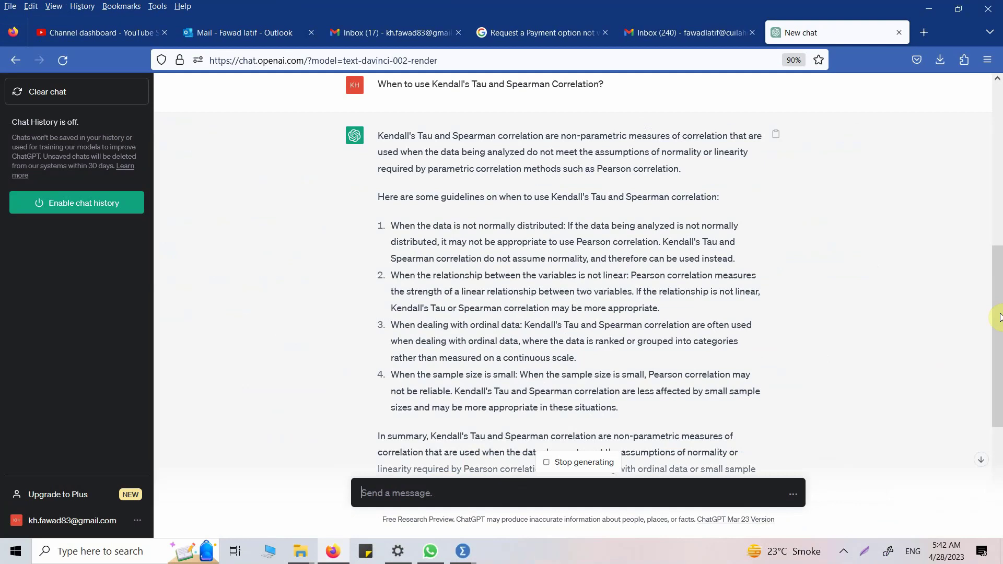
- Examine the APA-style reply, checking its explanation of the degrees of freedom, the correlation coefficient and the strength of the relationship
{"action": "left_click_drag", "start_coordinate": [997, 317], "coordinate": [998, 451]}
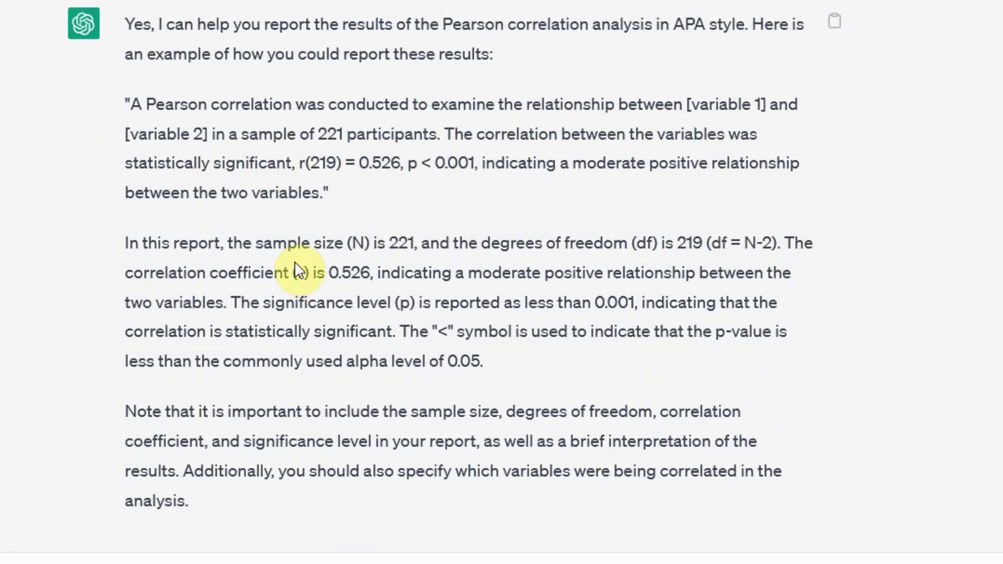
{"action": "left_click", "coordinate": [486, 245]}
{"action": "left_click_drag", "start_coordinate": [485, 244], "coordinate": [661, 249]}
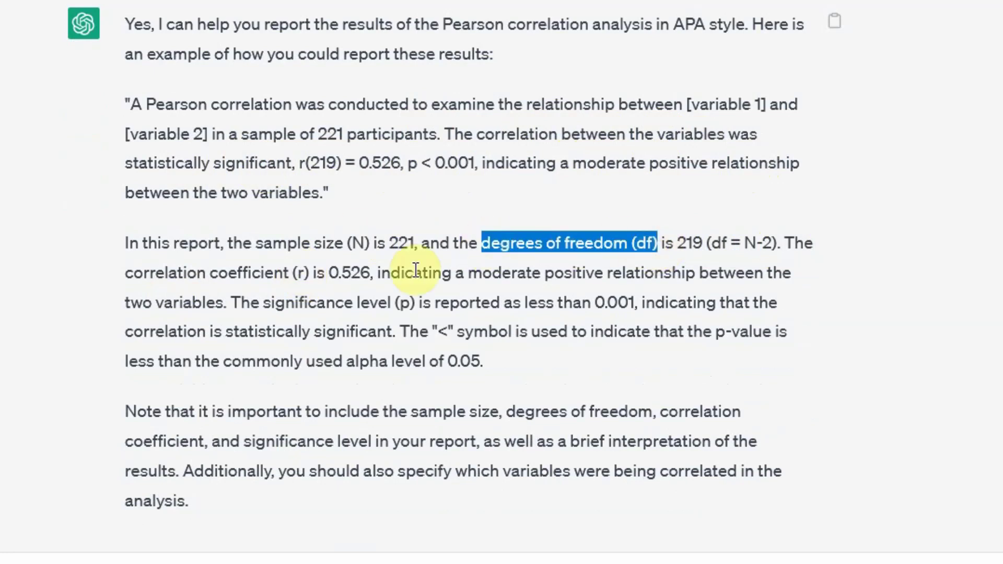
{"action": "left_click_drag", "start_coordinate": [121, 272], "coordinate": [270, 274]}
{"action": "left_click", "coordinate": [468, 274]}
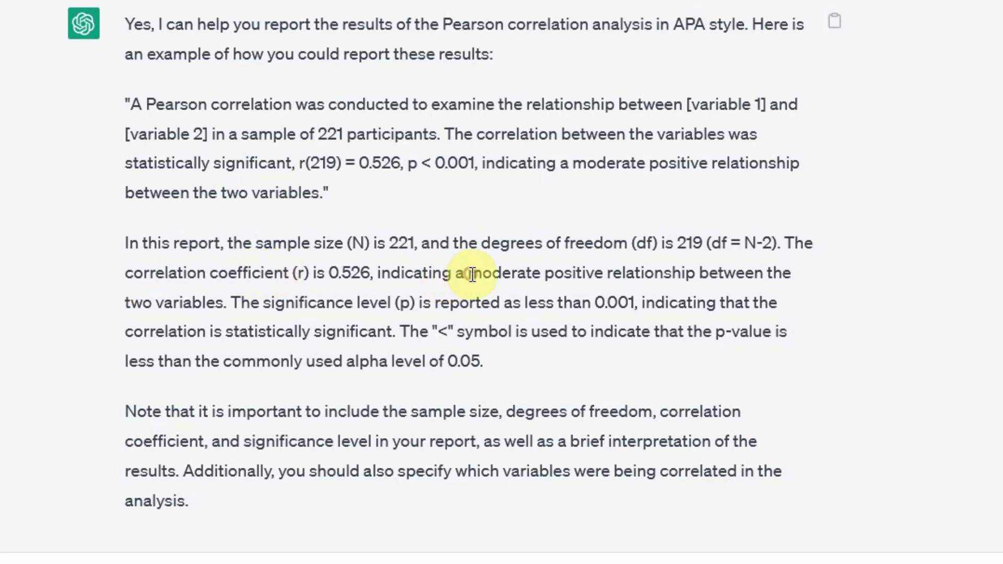
{"action": "left_click_drag", "start_coordinate": [472, 275], "coordinate": [675, 275]}
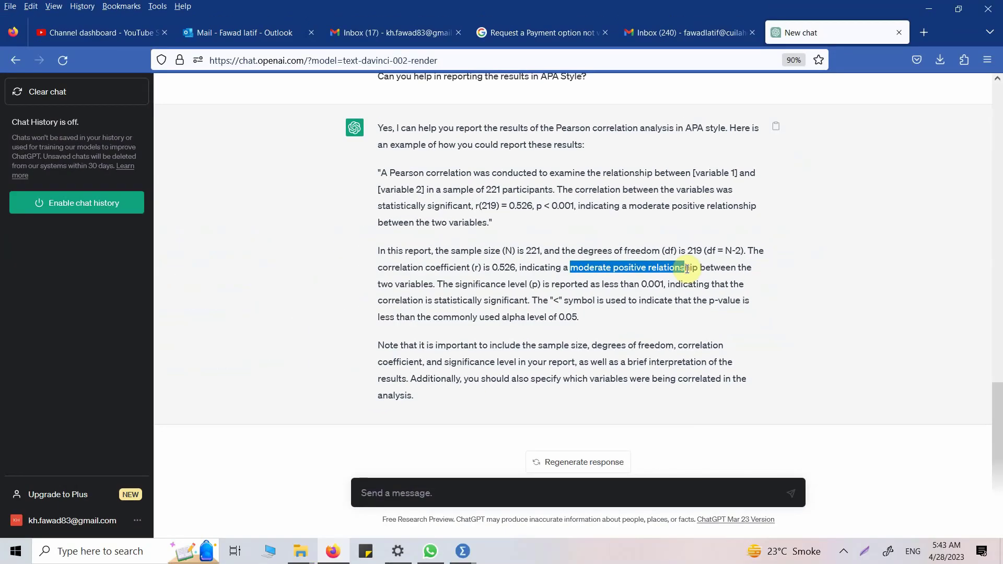
- Ask ChatGPT "What is Correlation Coefficient and is there a range of this coefficient?"
{"action": "left_click", "coordinate": [466, 493]}
{"action": "type", "text": "Why"}
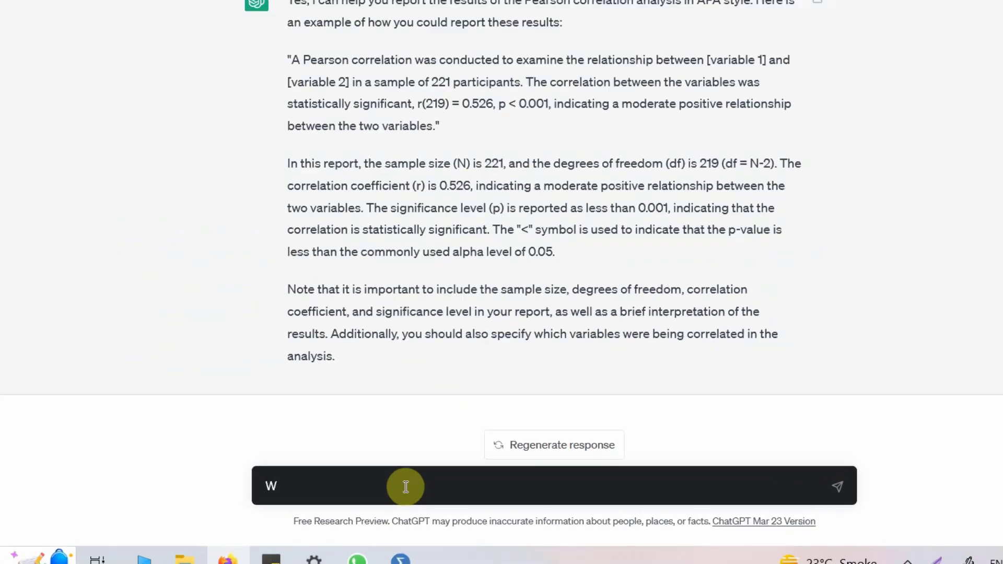
{"action": "key", "text": "BackSpace"}
{"action": "type", "text": "at is th"}
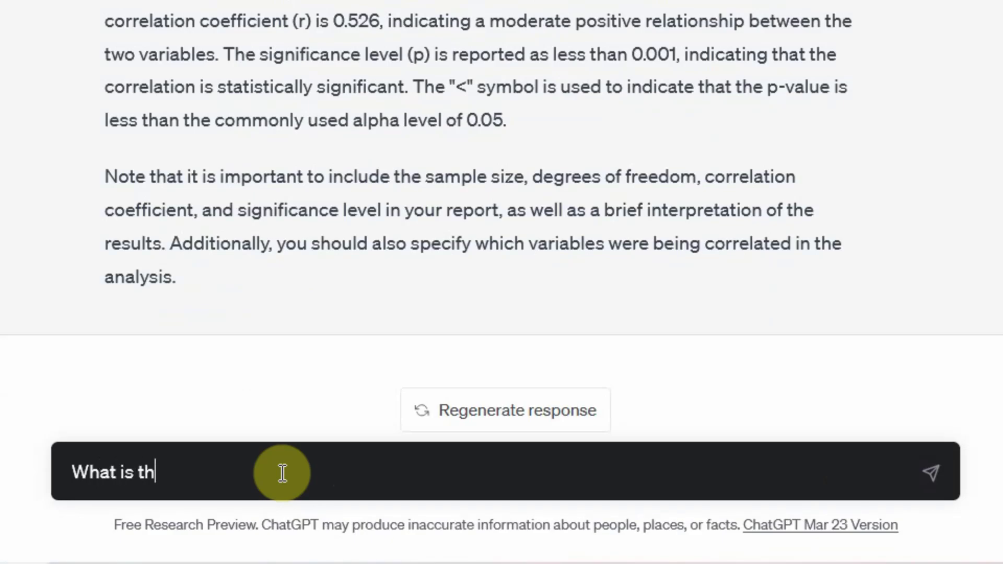
{"action": "key", "text": "BackSpace"}
{"action": "key", "text": "BackSpace"}
{"action": "type", "text": "Correlation Coeff"}
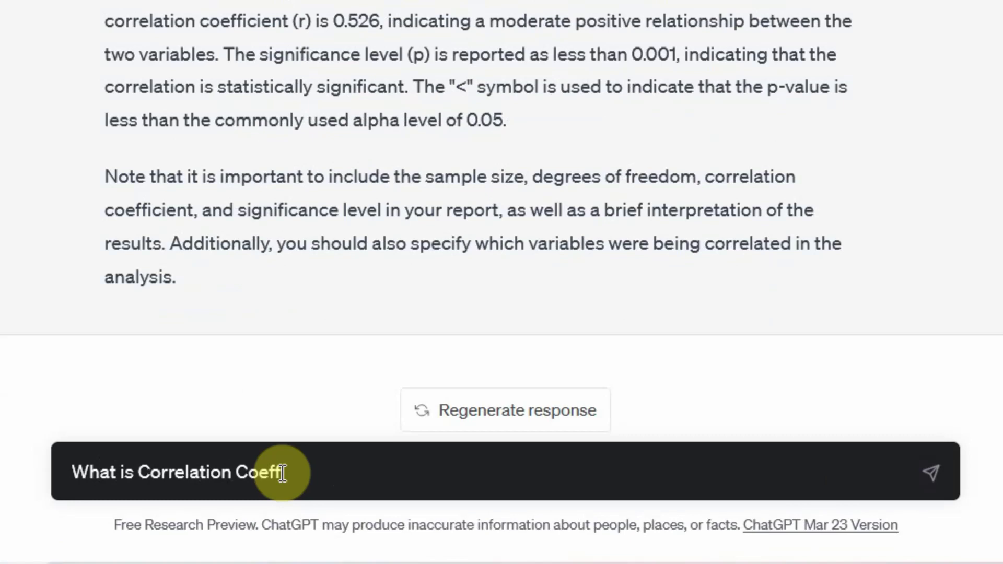
{"action": "type", "text": "ici"}
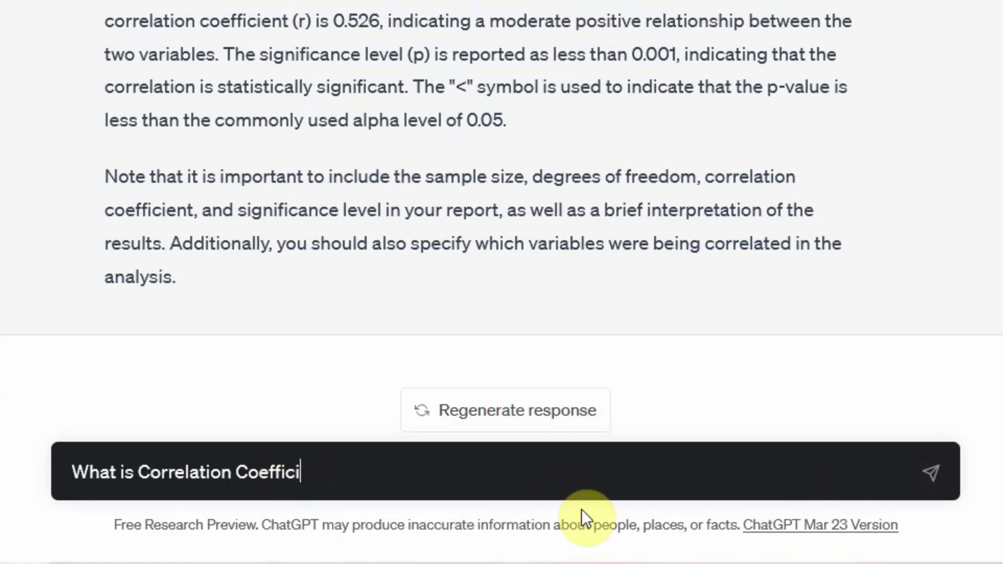
{"action": "type", "text": "ent and is"}
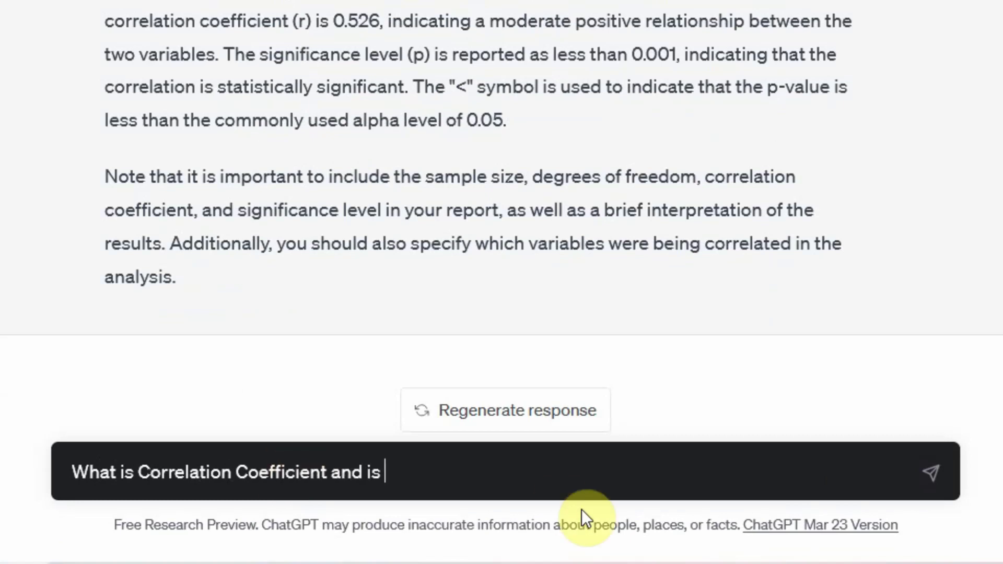
{"action": "type", "text": " there a rang"}
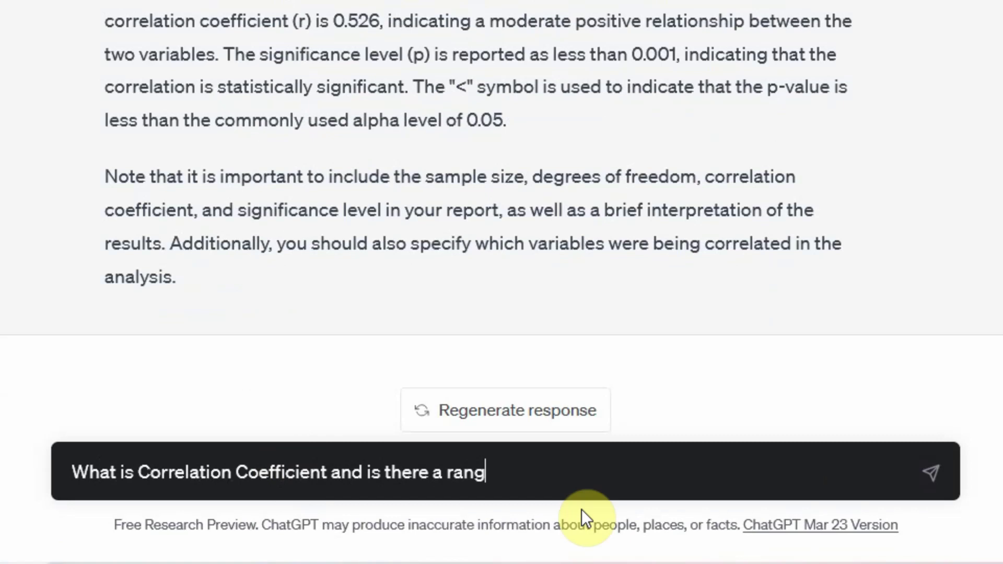
{"action": "type", "text": "e of this"}
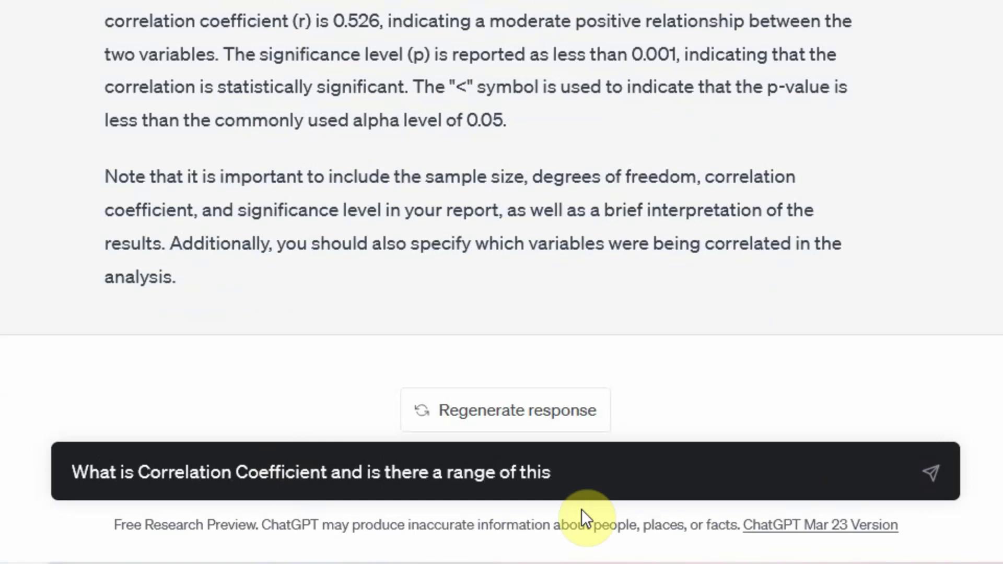
{"action": "type", "text": " coeffic"}
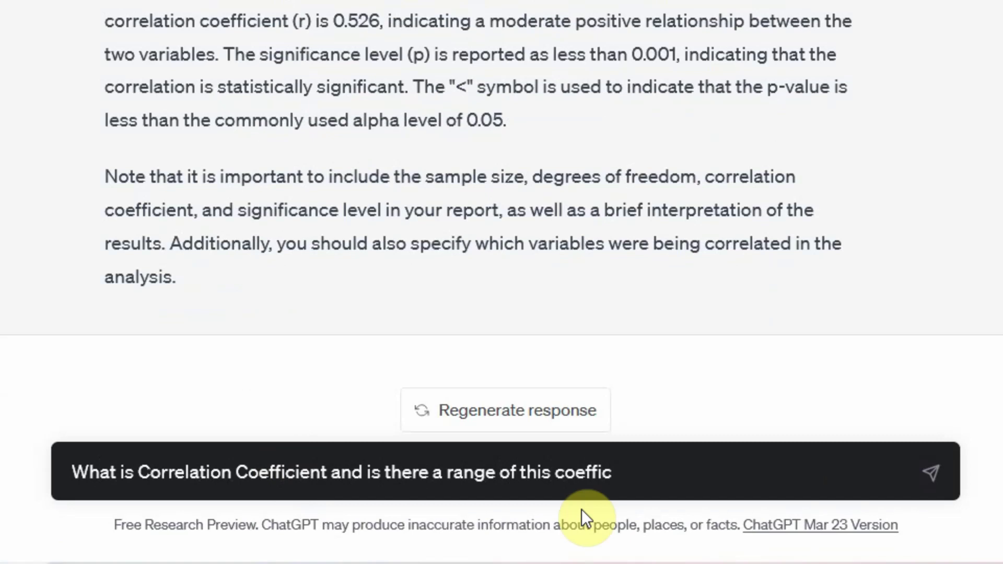
{"action": "type", "text": "ient?"}
{"action": "key", "text": "Return"}
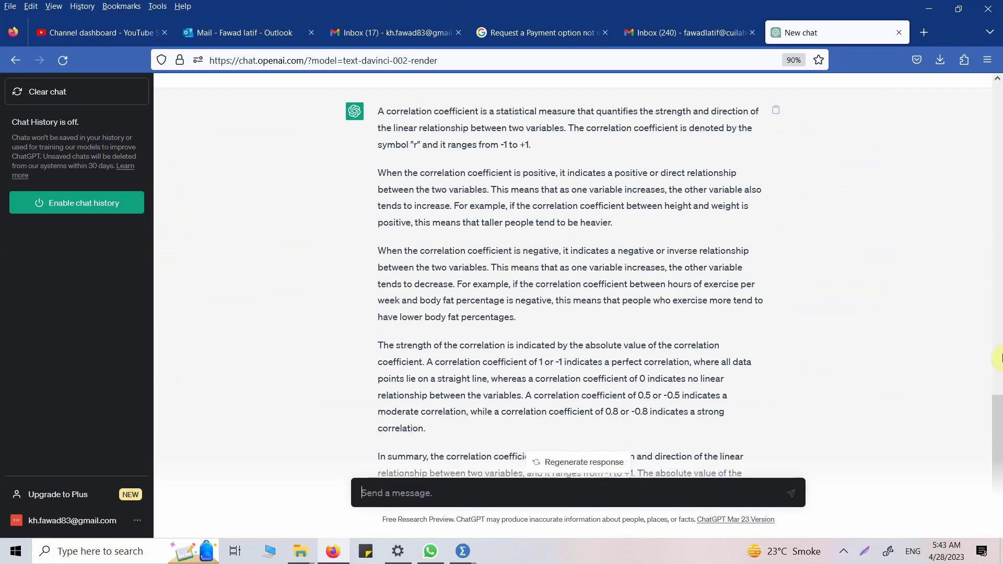
- Read through the coefficient answer, and select the quoted APA report paragraph in the earlier Pearson correlation reply
{"action": "scroll", "coordinate": [997, 397], "scroll_direction": "down", "scroll_amount": 3}
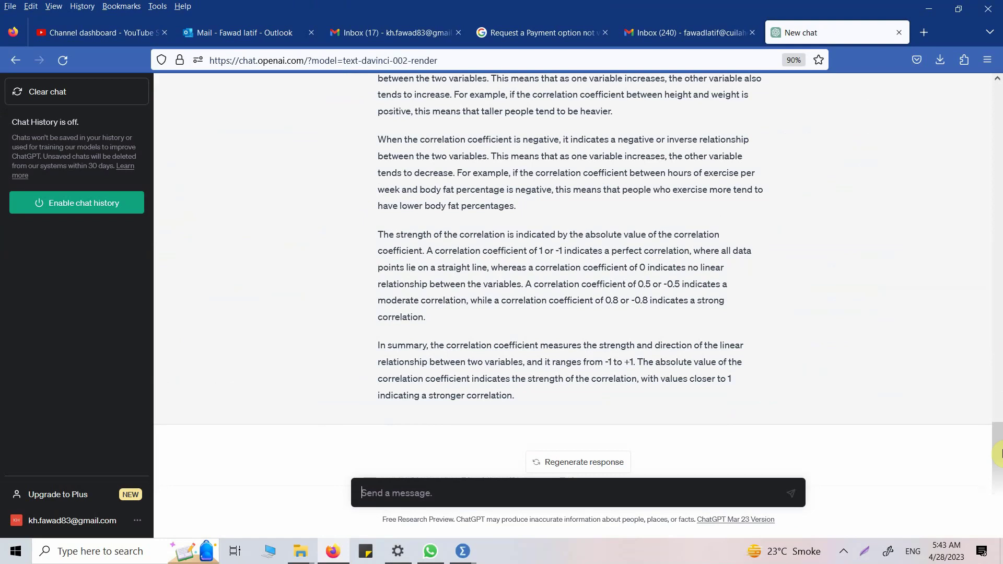
{"action": "left_click_drag", "start_coordinate": [997, 454], "coordinate": [998, 81]}
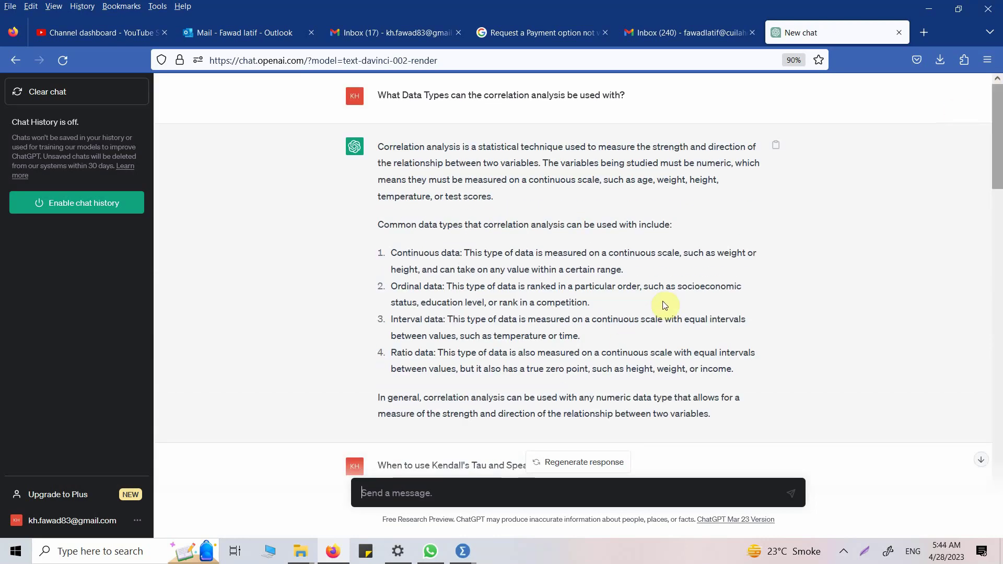
{"action": "left_click_drag", "start_coordinate": [998, 125], "coordinate": [993, 328]}
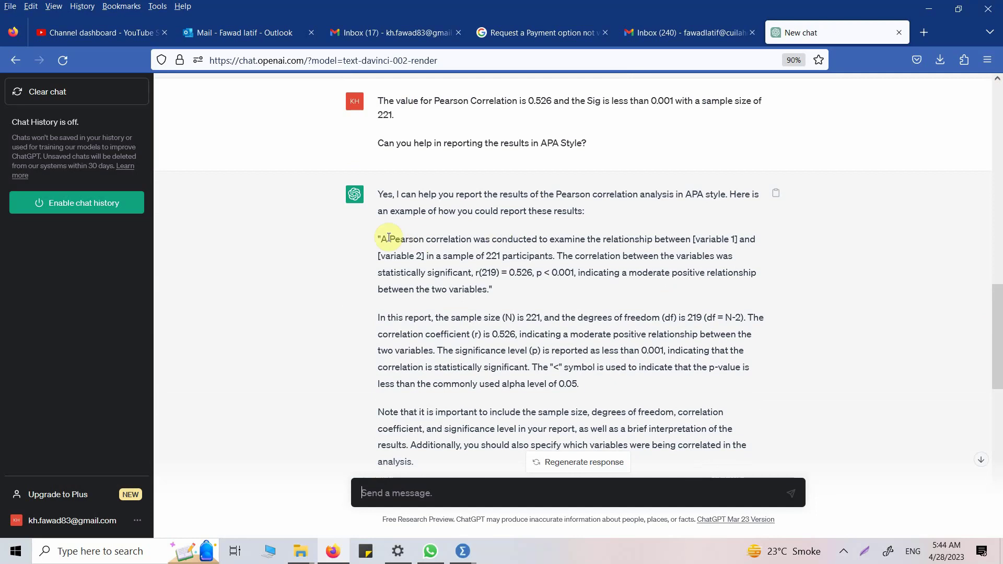
{"action": "left_click_drag", "start_coordinate": [378, 239], "coordinate": [497, 291]}
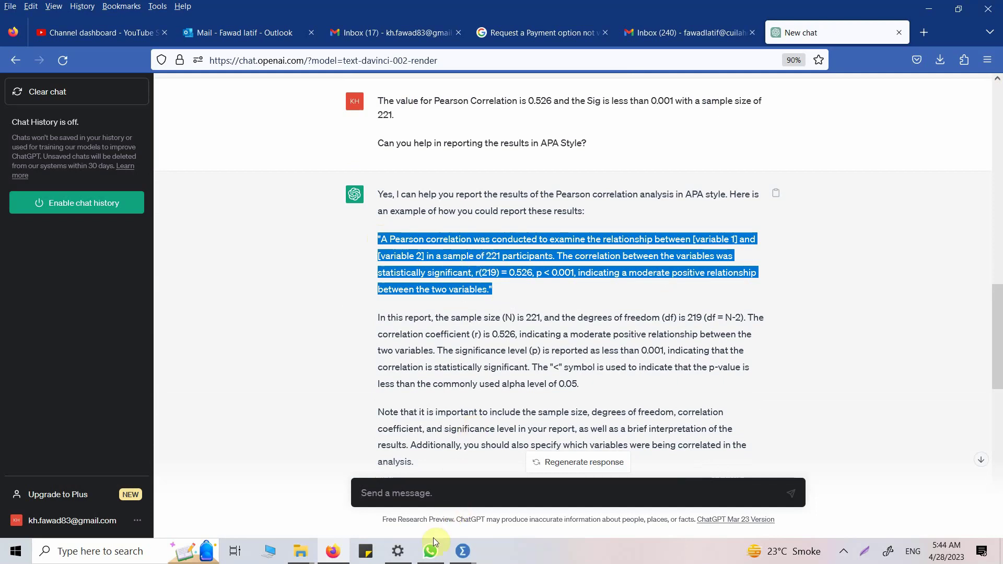
- Open Word and create a blank document for the results write-up
{"action": "left_click", "coordinate": [17, 551]}
{"action": "type", "text": "word"}
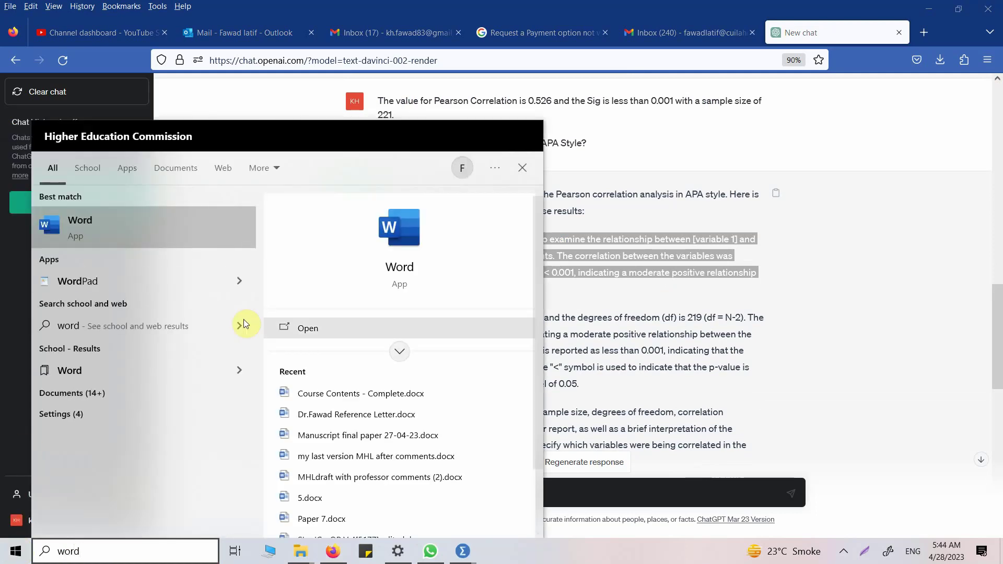
{"action": "left_click", "coordinate": [299, 325]}
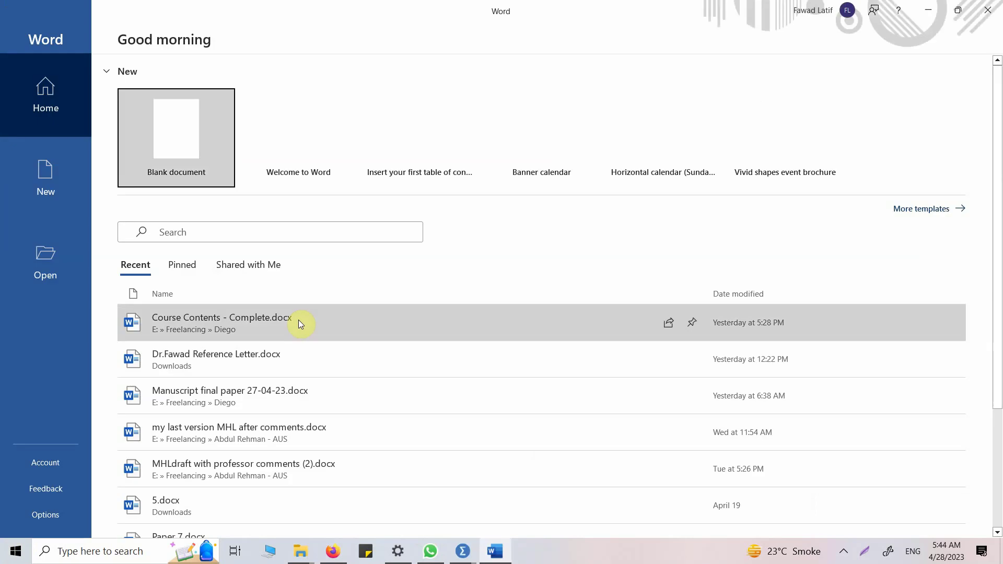
{"action": "left_click", "coordinate": [188, 91]}
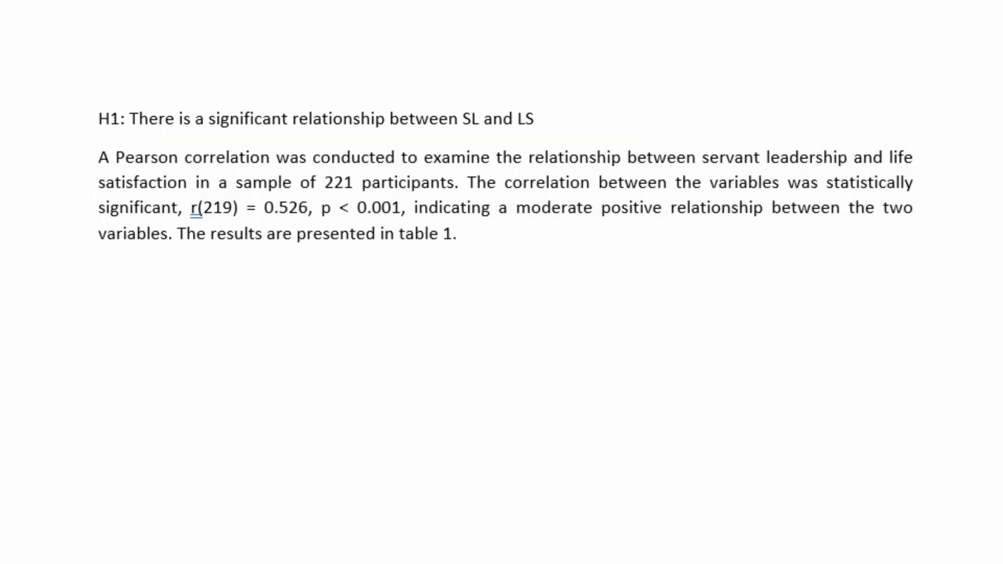
- Copy the Correlations table from the SPSS output and paste it below the results paragraph in the Word document
{"action": "mouse_move", "coordinate": [462, 551]}
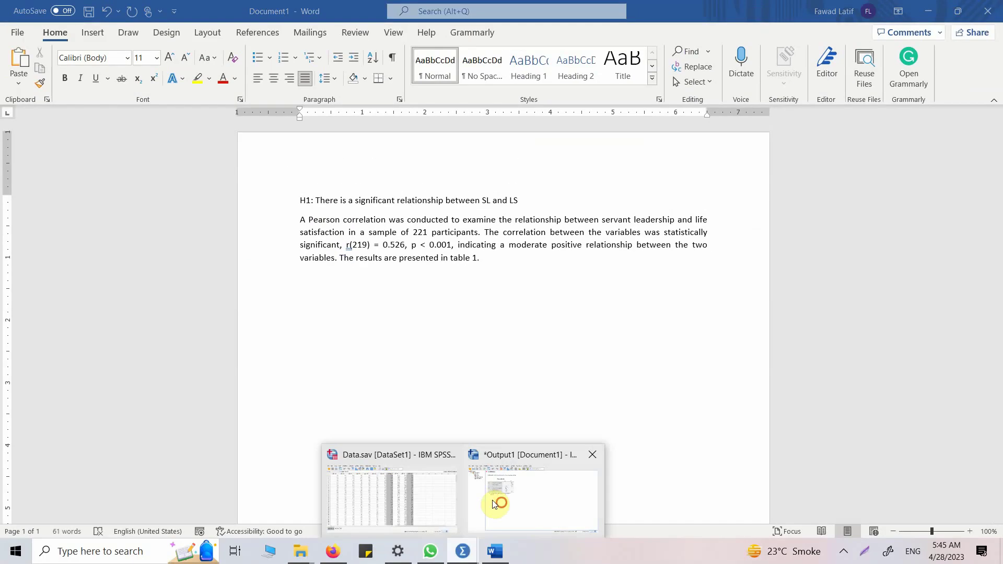
{"action": "left_click", "coordinate": [494, 504]}
{"action": "left_click", "coordinate": [284, 130]}
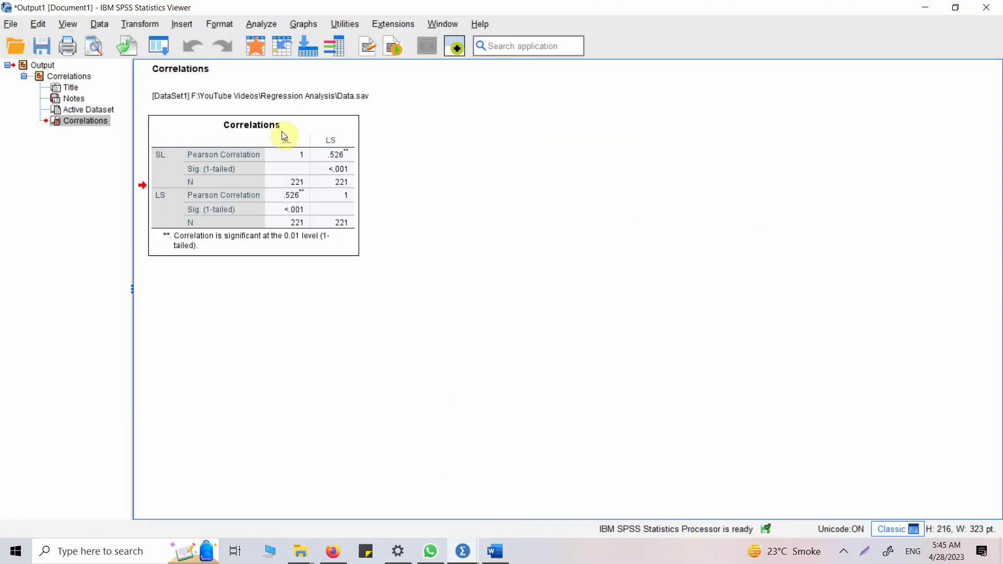
{"action": "left_click", "coordinate": [495, 551]}
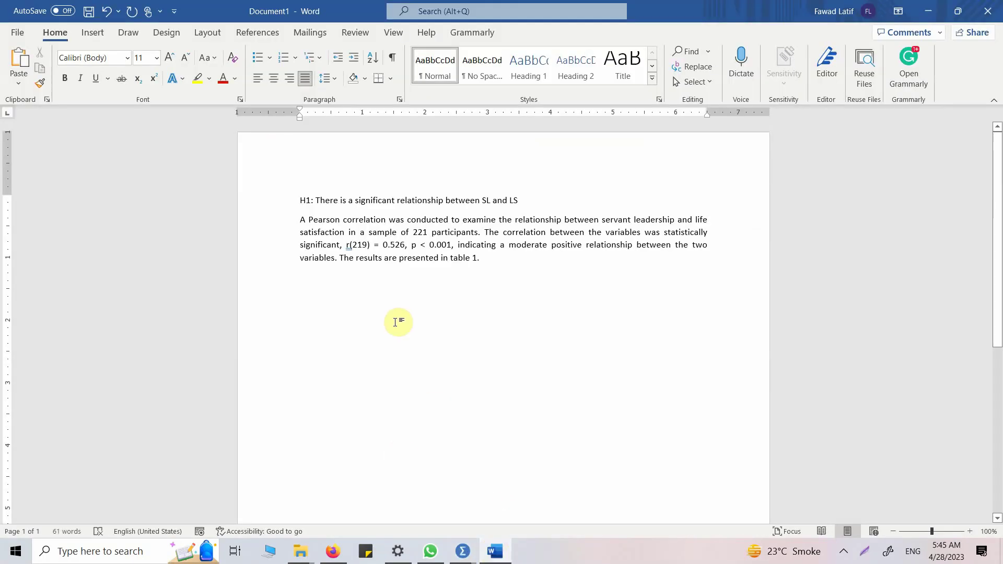
{"action": "key", "text": "ctrl+v"}
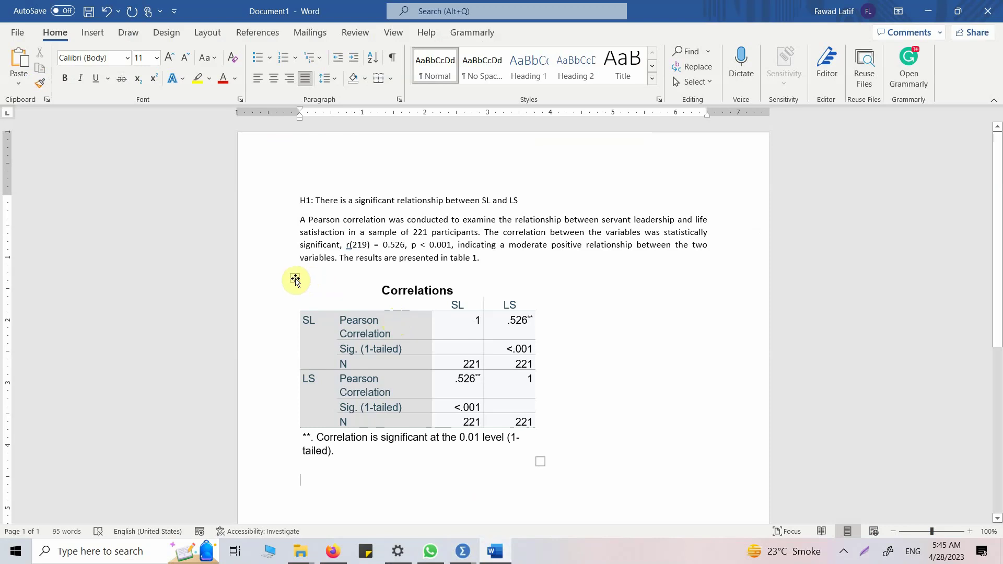
- Apply all borders to the whole pasted Correlations table
{"action": "left_click", "coordinate": [296, 280]}
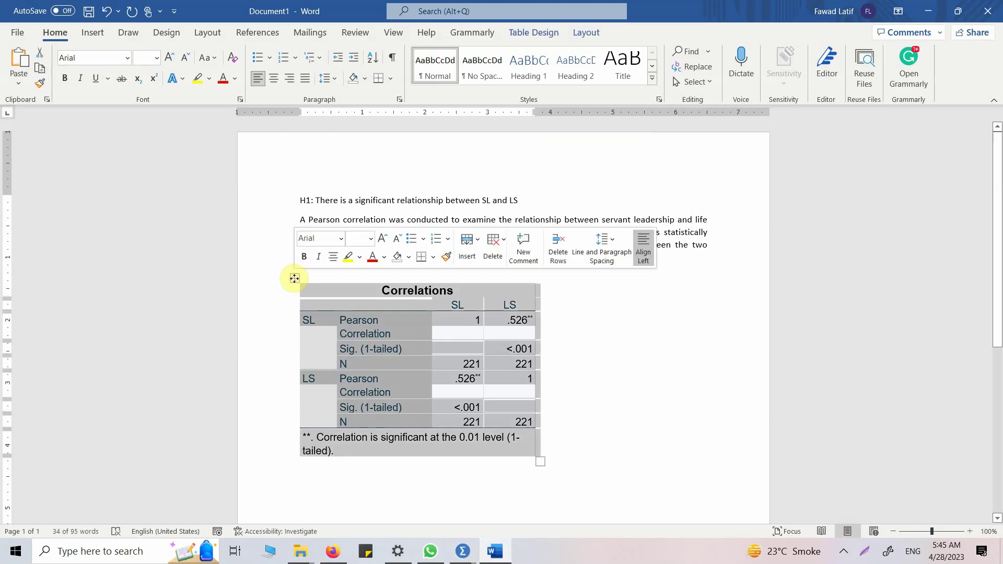
{"action": "left_click", "coordinate": [336, 290]}
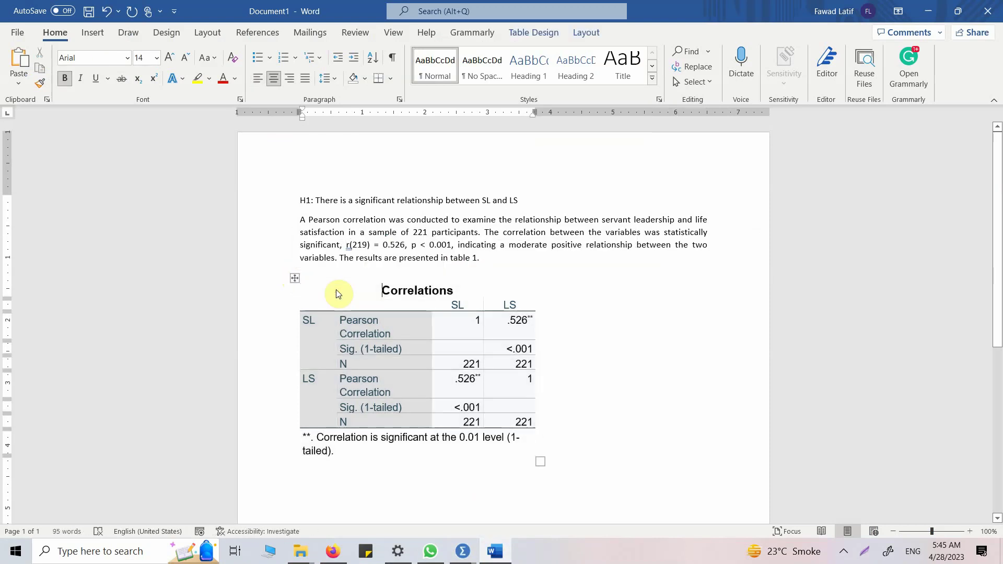
{"action": "left_click", "coordinate": [295, 280]}
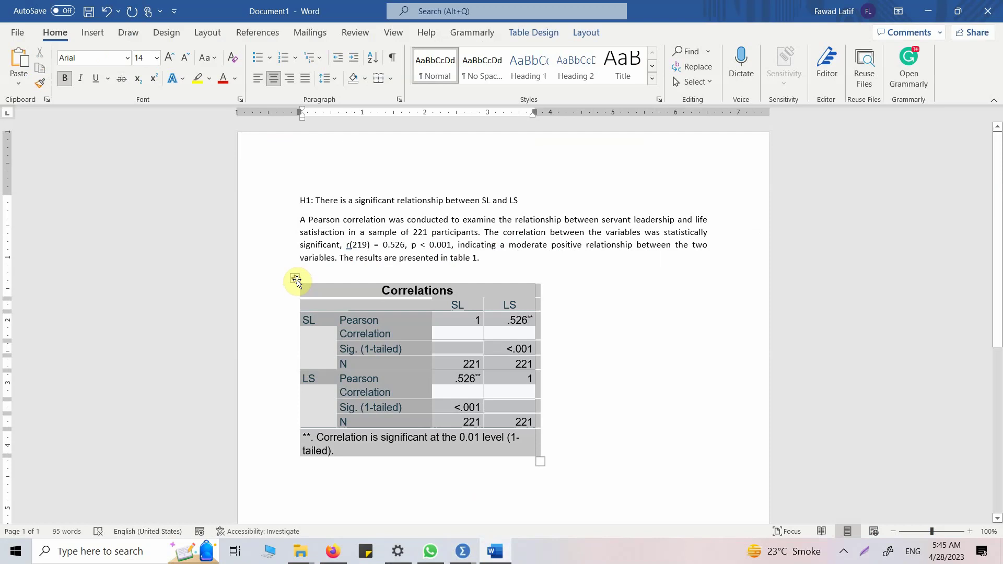
{"action": "left_click", "coordinate": [394, 82]}
{"action": "left_click", "coordinate": [399, 183]}
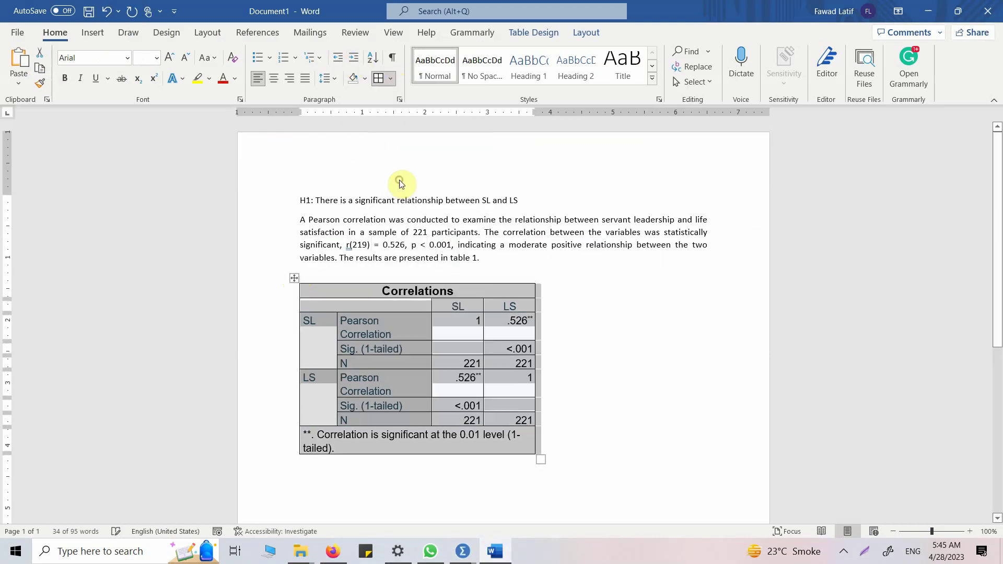
- Delete the table's "Correlations" title row and AutoFit the table to the window
{"action": "left_click", "coordinate": [334, 289]}
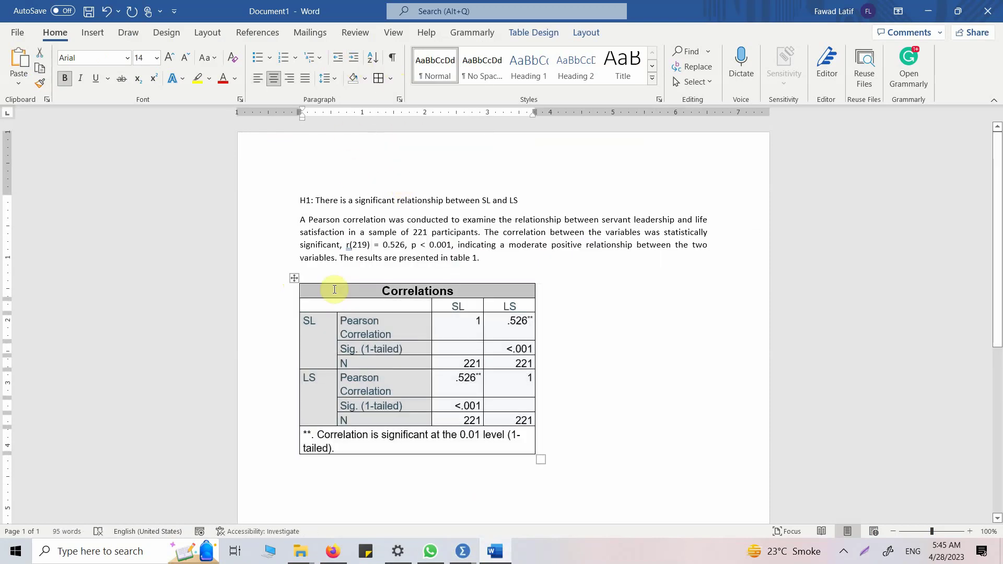
{"action": "key", "text": "BackSpace"}
{"action": "left_click", "coordinate": [291, 277]}
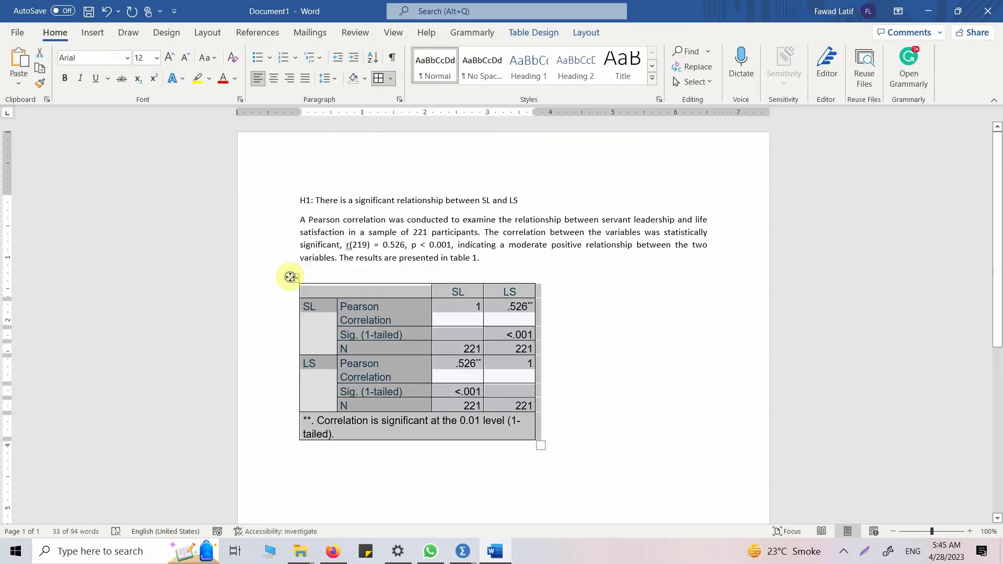
{"action": "right_click", "coordinate": [291, 278]}
{"action": "mouse_move", "coordinate": [362, 453]}
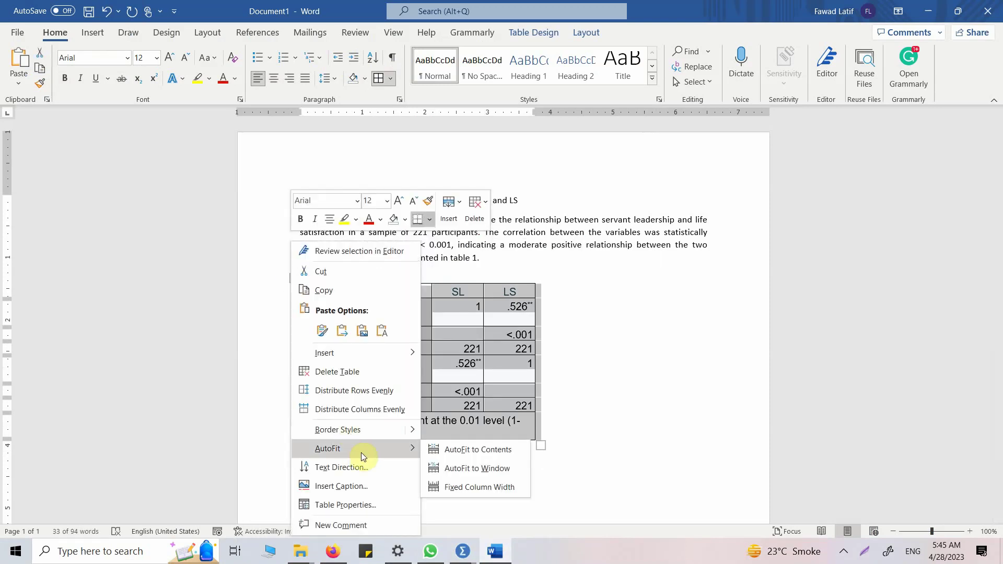
{"action": "left_click", "coordinate": [453, 469]}
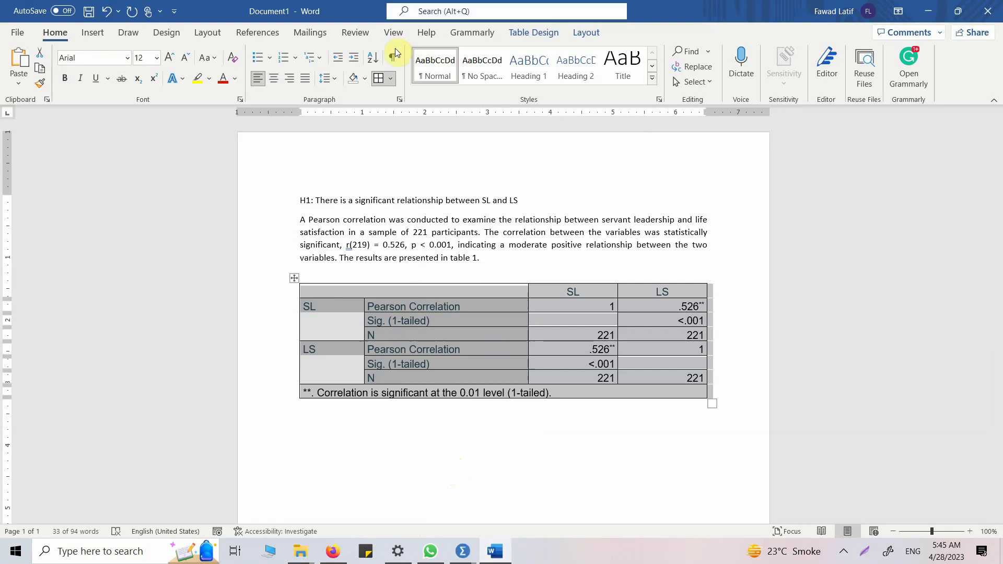
- Apply the plain grid table style to the correlation table to clear its cell shading, and select the whole table again
{"action": "left_click", "coordinate": [553, 36]}
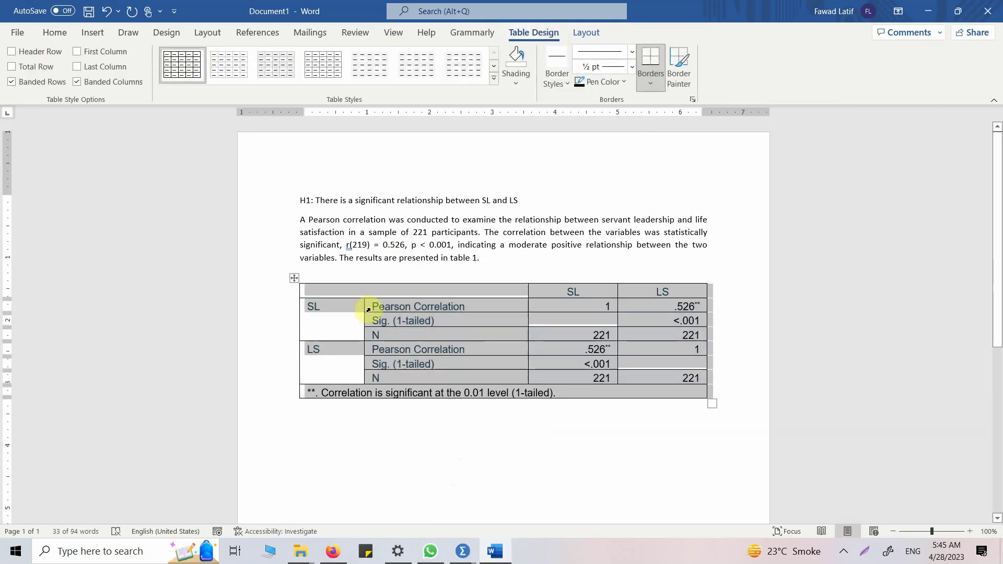
{"action": "left_click", "coordinate": [659, 306]}
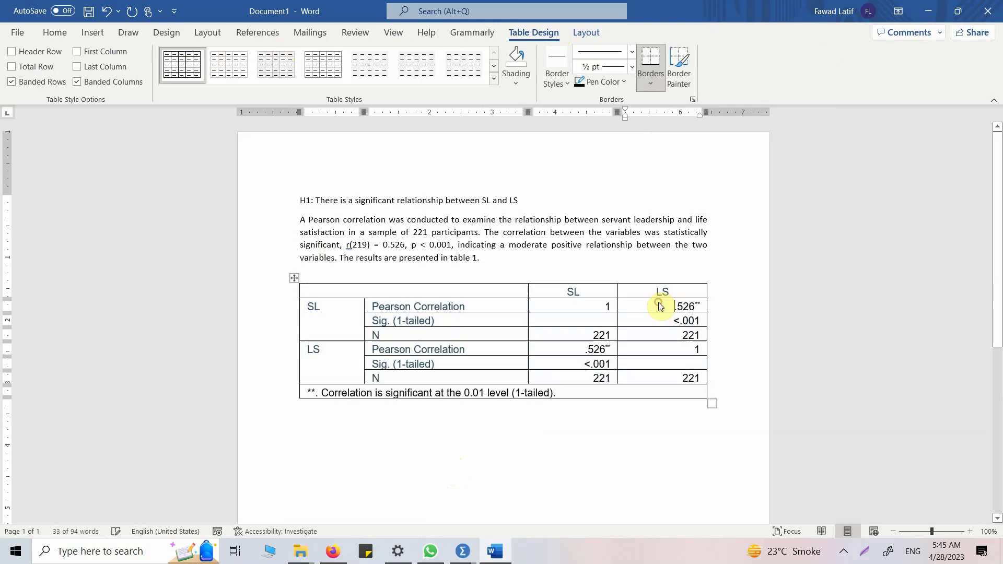
{"action": "left_click", "coordinate": [293, 278]}
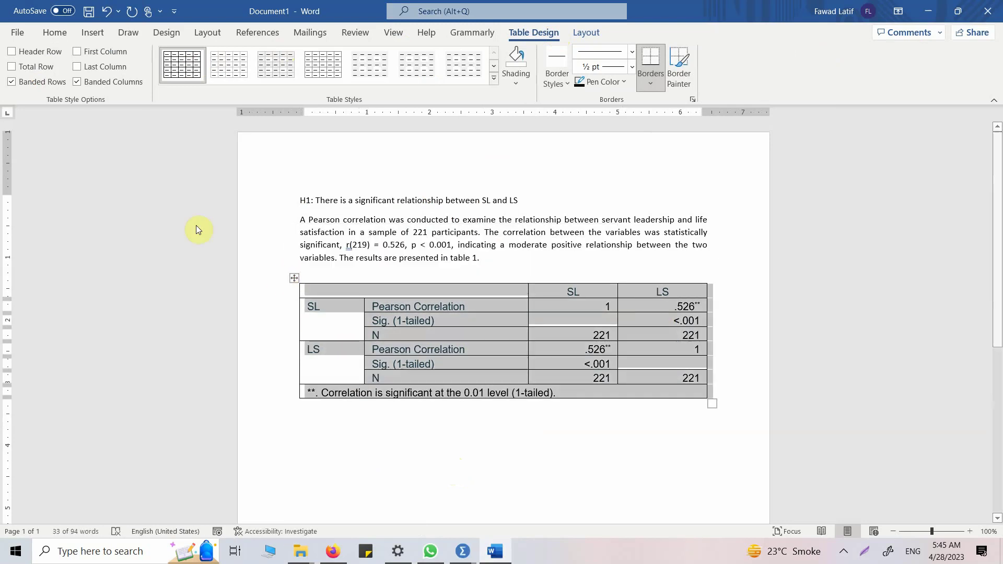
{"action": "left_click", "coordinate": [50, 36]}
{"action": "left_click", "coordinate": [385, 86]}
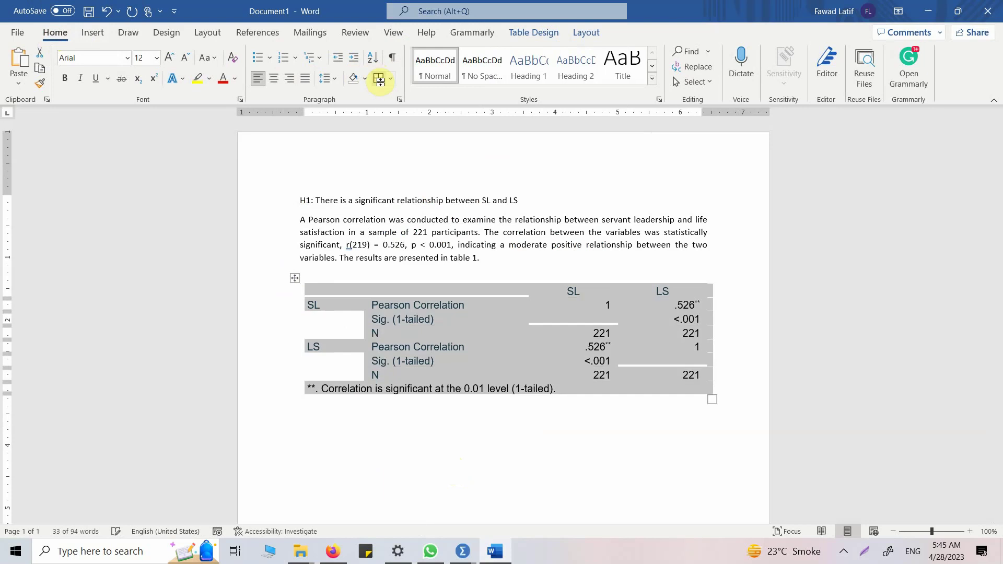
{"action": "left_click", "coordinate": [380, 82]}
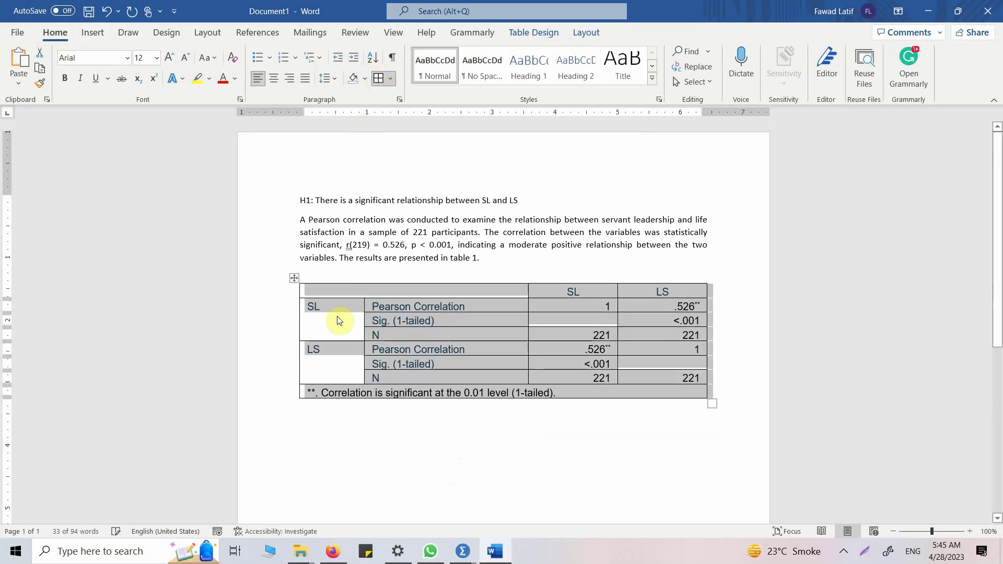
- Move the significance footnote out of the table's last row to a line below the table, prefixed with "Note."
{"action": "left_click", "coordinate": [327, 390]}
{"action": "triple_click", "coordinate": [322, 391]}
{"action": "key", "text": "ctrl+c"}
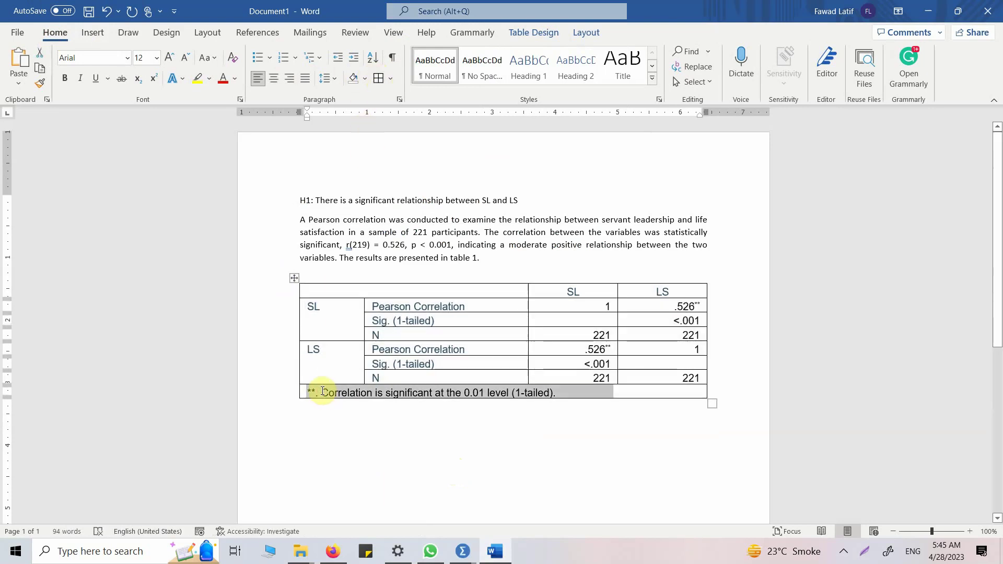
{"action": "key", "text": "Delete"}
{"action": "key", "text": "Down"}
{"action": "type", "text": "Note."}
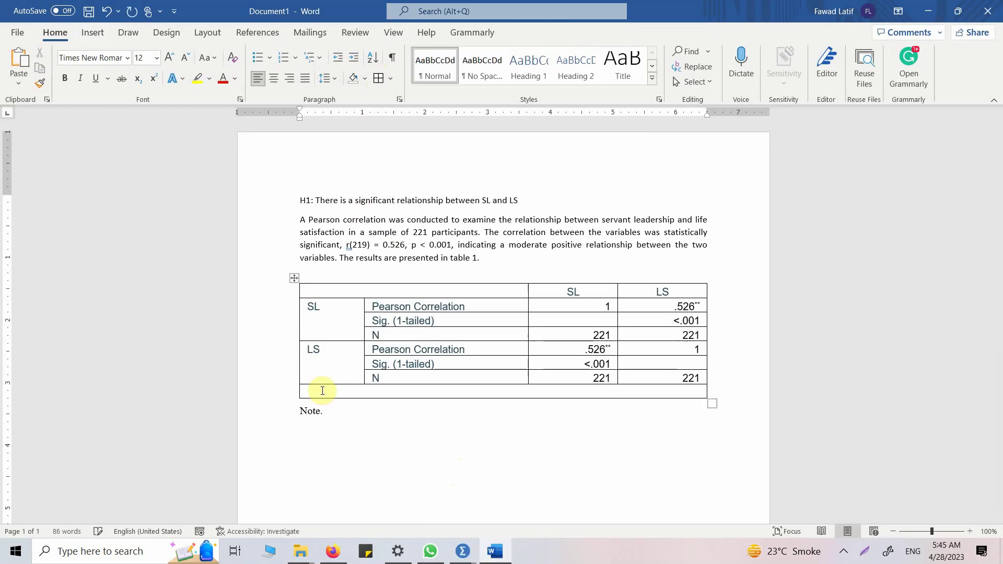
{"action": "key", "text": "ctrl+v"}
- Delete the empty last row of the correlation table
{"action": "left_click", "coordinate": [322, 390]}
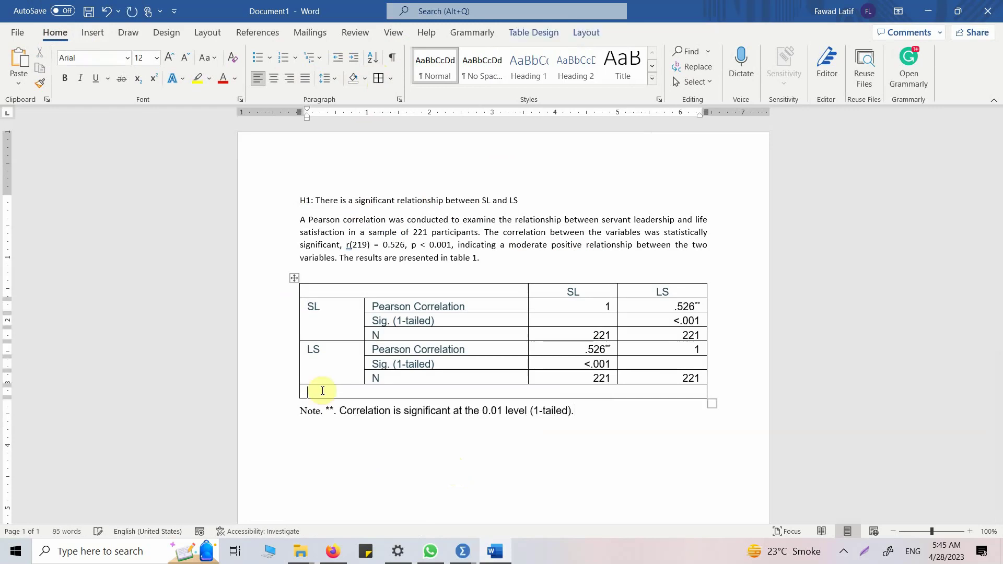
{"action": "triple_click", "coordinate": [323, 390]}
{"action": "key", "text": "BackSpace"}
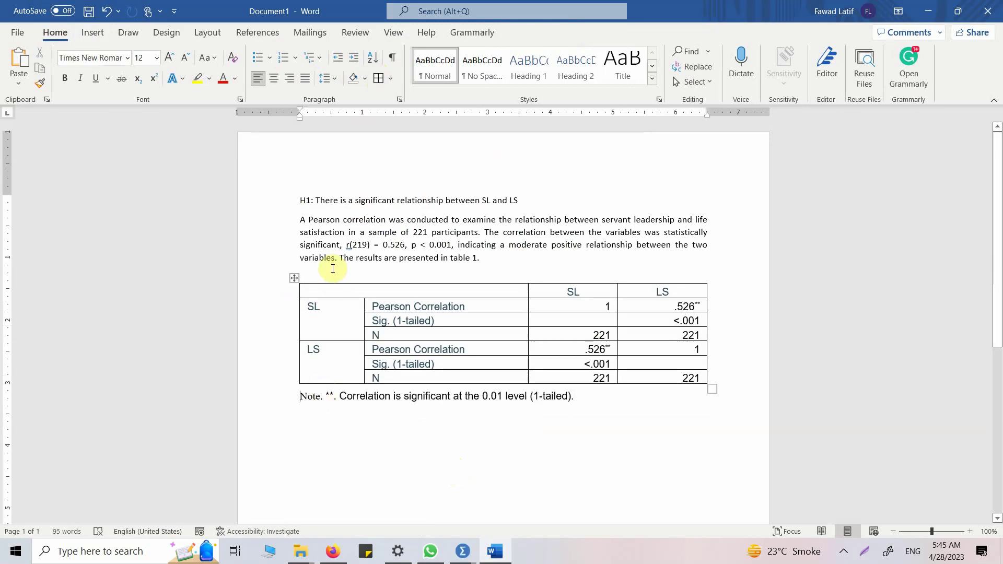
- Draw row lines through the merged SL and LS label cells so each splits in line with its three statistic rows
{"action": "left_click", "coordinate": [373, 297]}
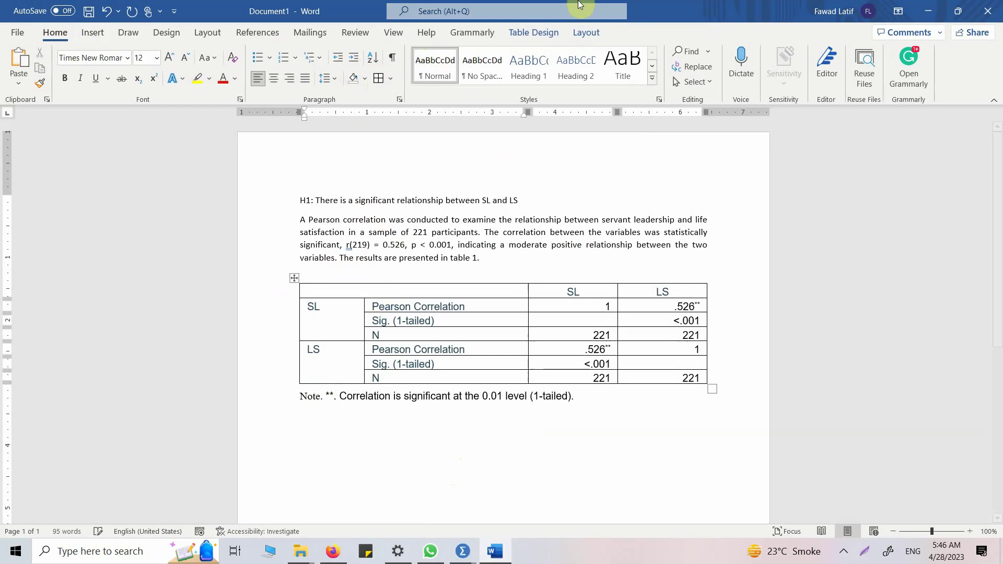
{"action": "left_click", "coordinate": [585, 33]}
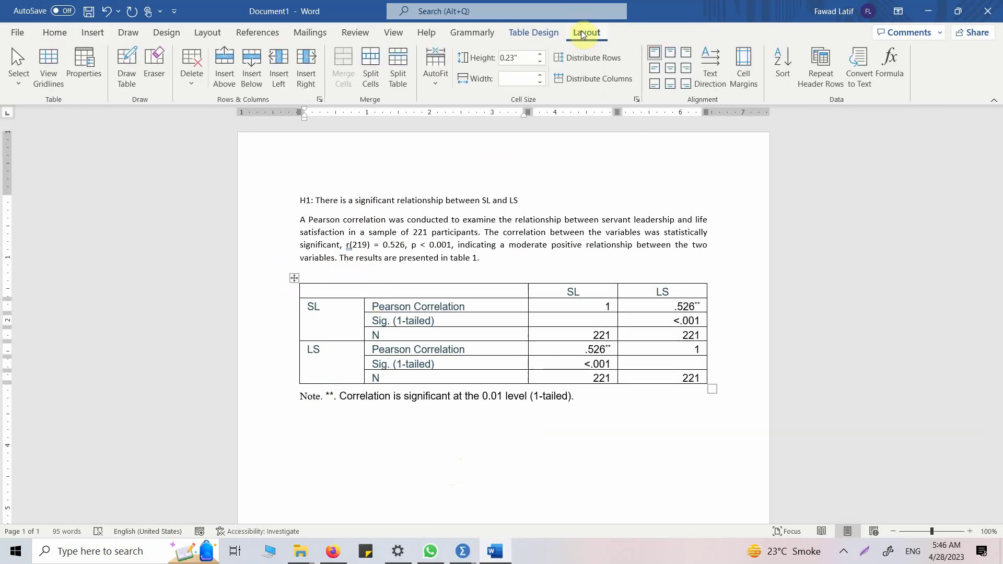
{"action": "left_click", "coordinate": [136, 61]}
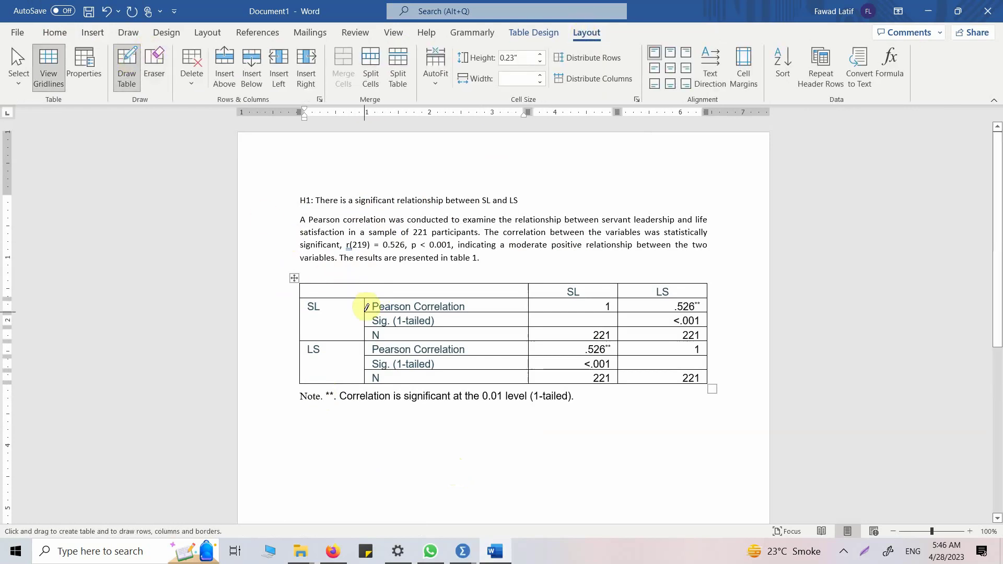
{"action": "left_click_drag", "start_coordinate": [364, 312], "coordinate": [302, 313]}
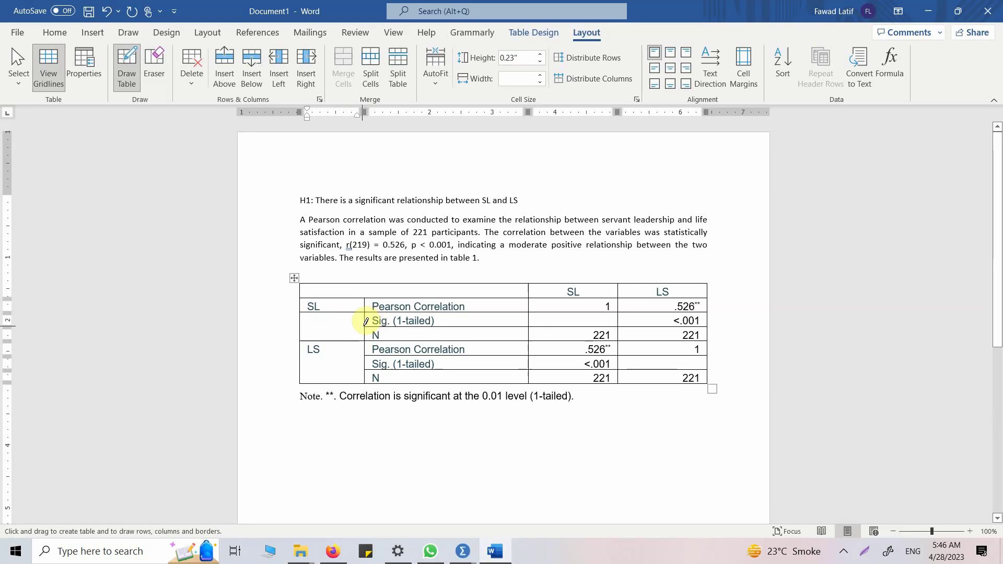
{"action": "left_click_drag", "start_coordinate": [363, 326], "coordinate": [308, 327]}
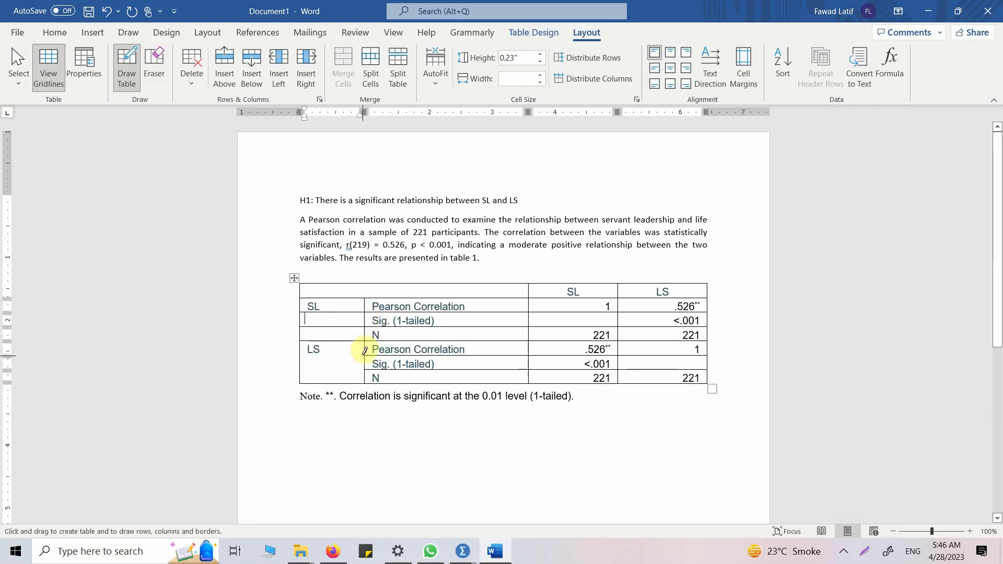
{"action": "left_click_drag", "start_coordinate": [365, 351], "coordinate": [304, 355]}
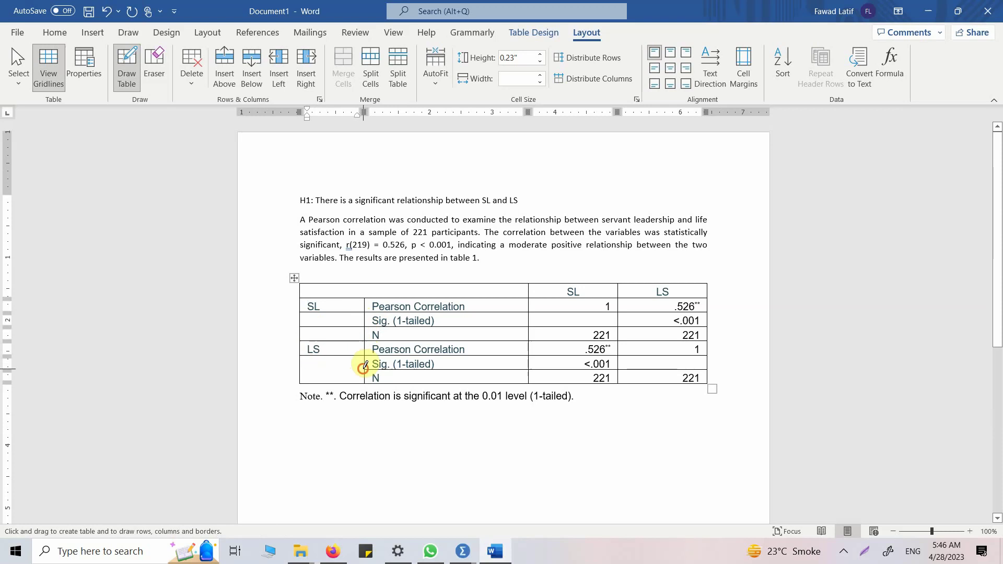
{"action": "left_click_drag", "start_coordinate": [364, 365], "coordinate": [321, 371]}
{"action": "key", "text": "Escape"}
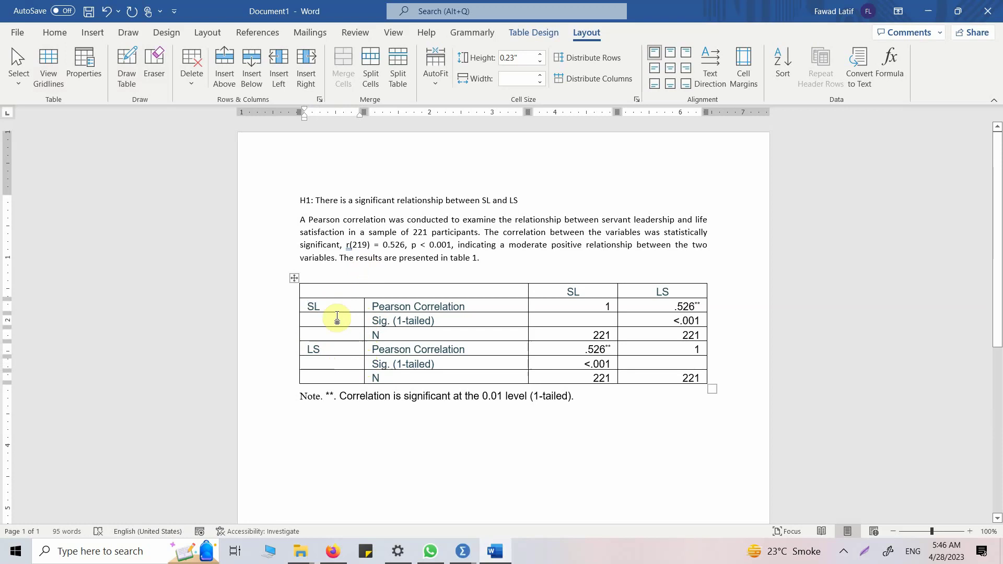
- Delete the Sig. (1-tailed) and N rows under both SL and LS, keeping only the Pearson Correlation rows
{"action": "key", "text": "shift+Down"}
{"action": "key", "text": "shift+Right"}
{"action": "key", "text": "shift+Right"}
{"action": "key", "text": "shift+Right"}
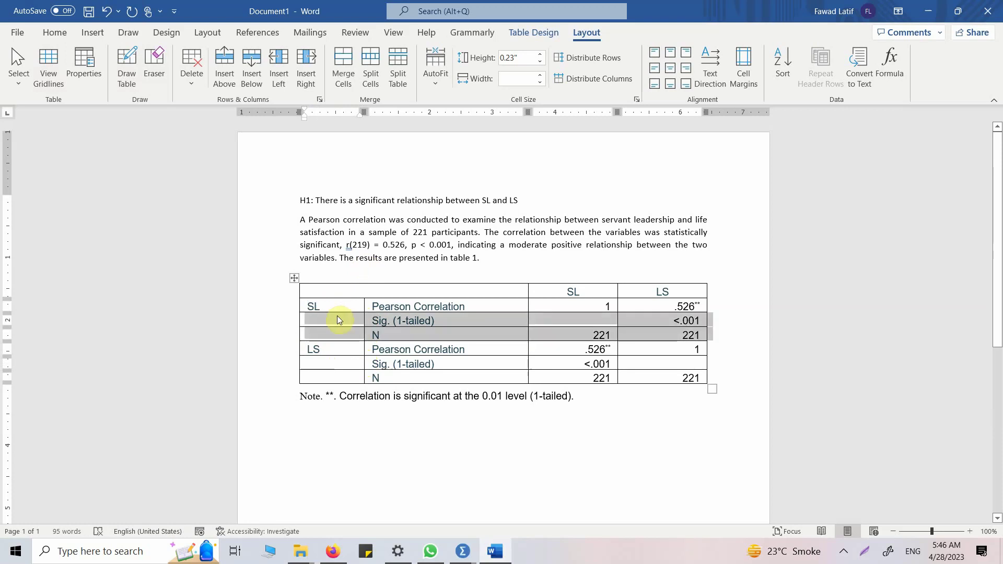
{"action": "key", "text": "BackSpace"}
{"action": "key", "text": "Down"}
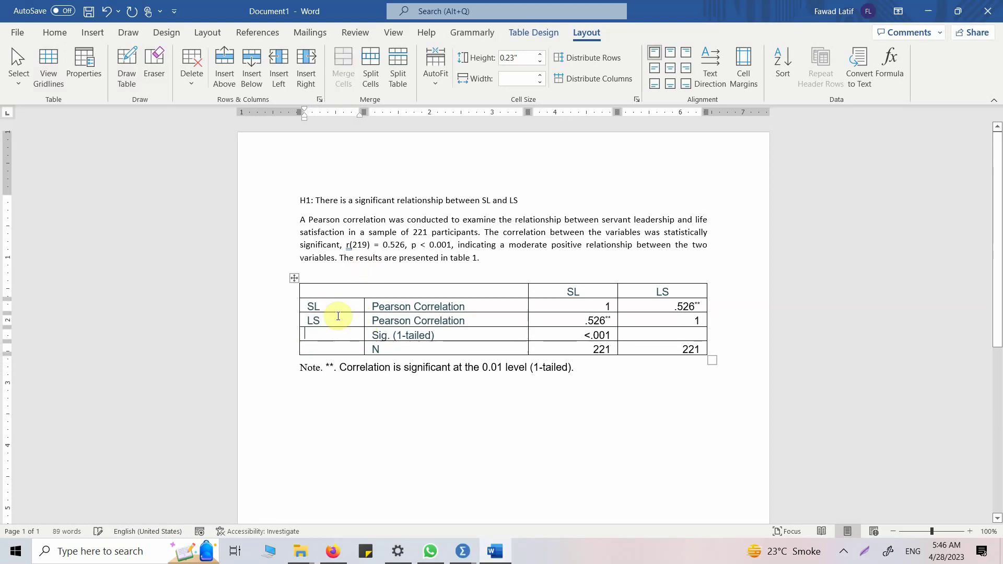
{"action": "key", "text": "shift+Down"}
{"action": "key", "text": "shift+Right"}
{"action": "key", "text": "shift+Right"}
{"action": "key", "text": "shift+Right"}
{"action": "key", "text": "BackSpace"}
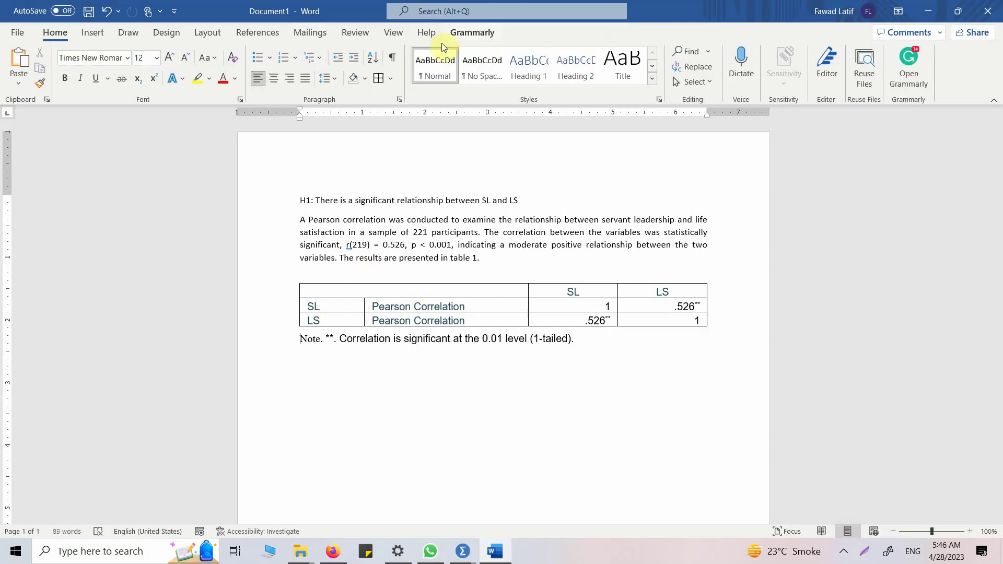
- Split the merged blank header cell with a drawn column line and delete the Pearson Correlation label column
{"action": "left_click", "coordinate": [398, 293]}
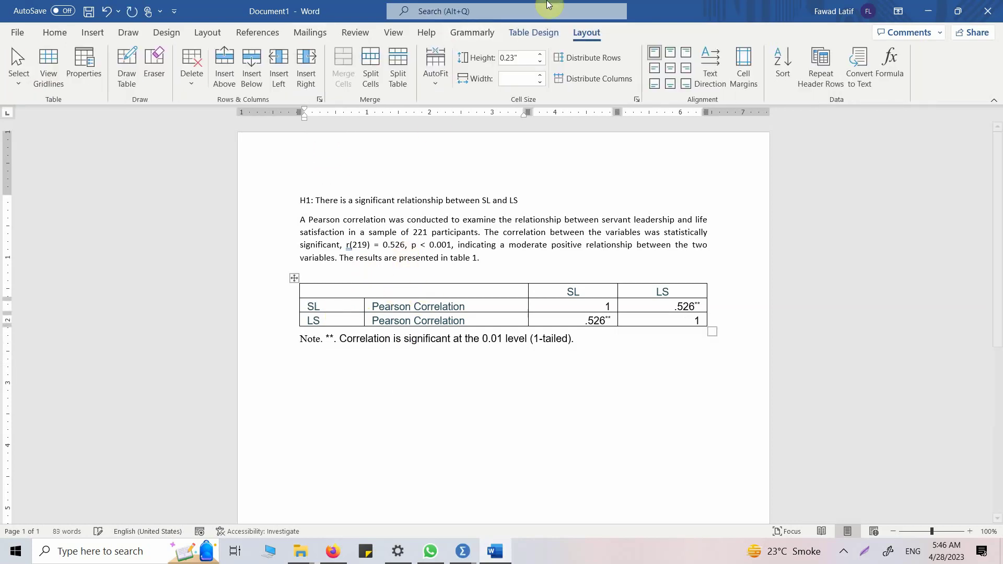
{"action": "left_click", "coordinate": [127, 66]}
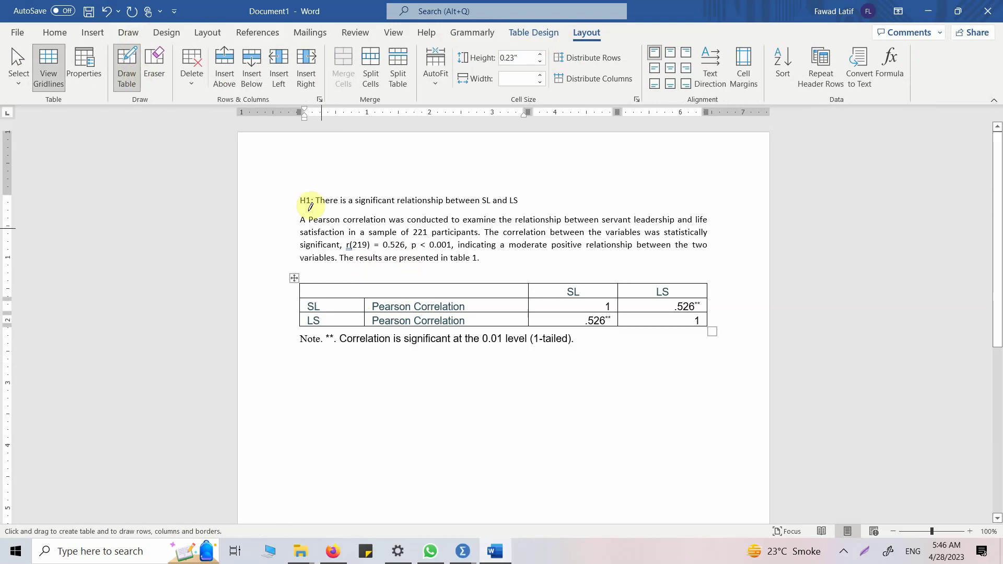
{"action": "left_click_drag", "start_coordinate": [366, 281], "coordinate": [365, 294]}
{"action": "key", "text": "Escape"}
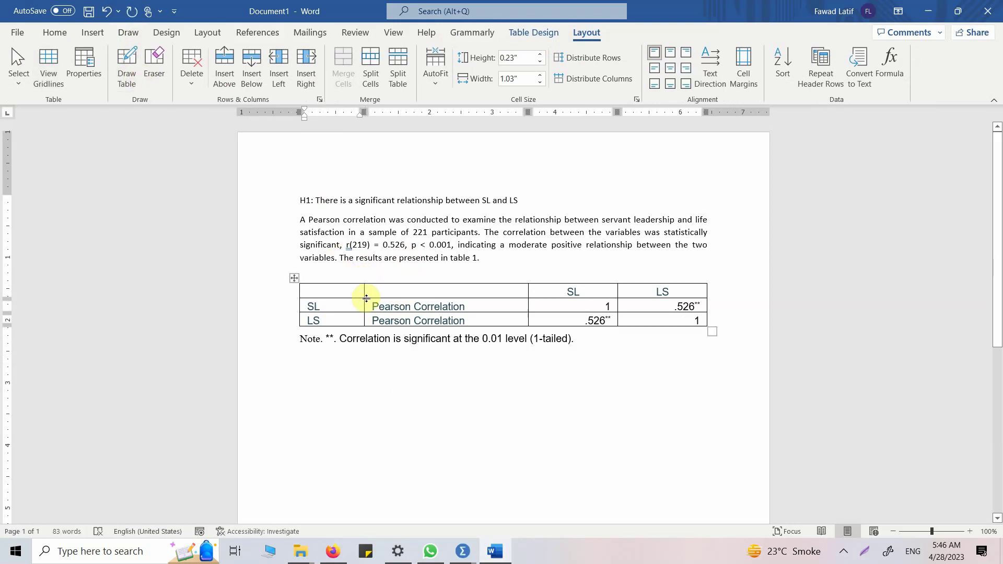
{"action": "left_click", "coordinate": [427, 284]}
{"action": "key", "text": "BackSpace"}
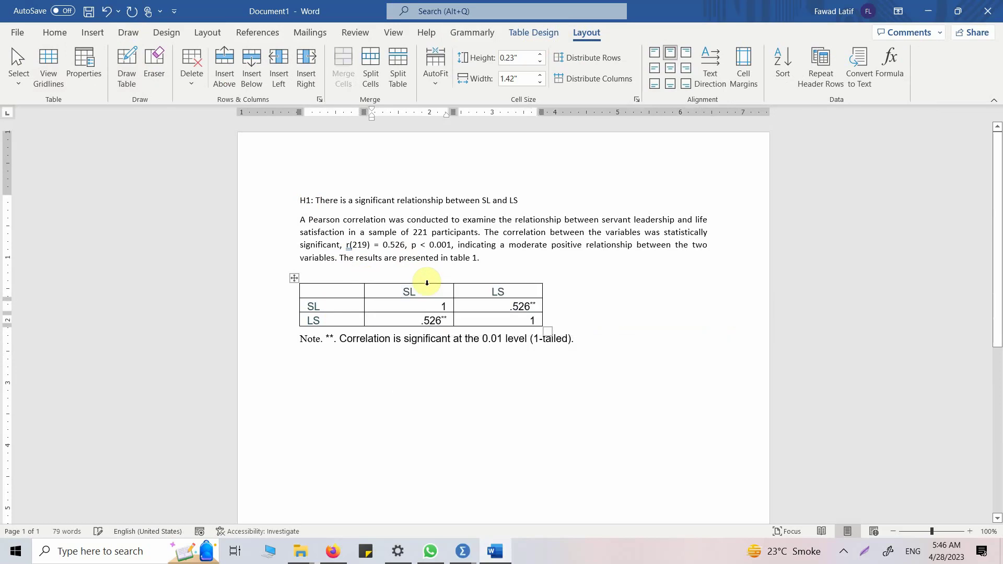
- Clear the duplicate .526** value from the SL row and AutoFit the table to the window
{"action": "left_click_drag", "start_coordinate": [470, 306], "coordinate": [543, 306]}
{"action": "key", "text": "BackSpace"}
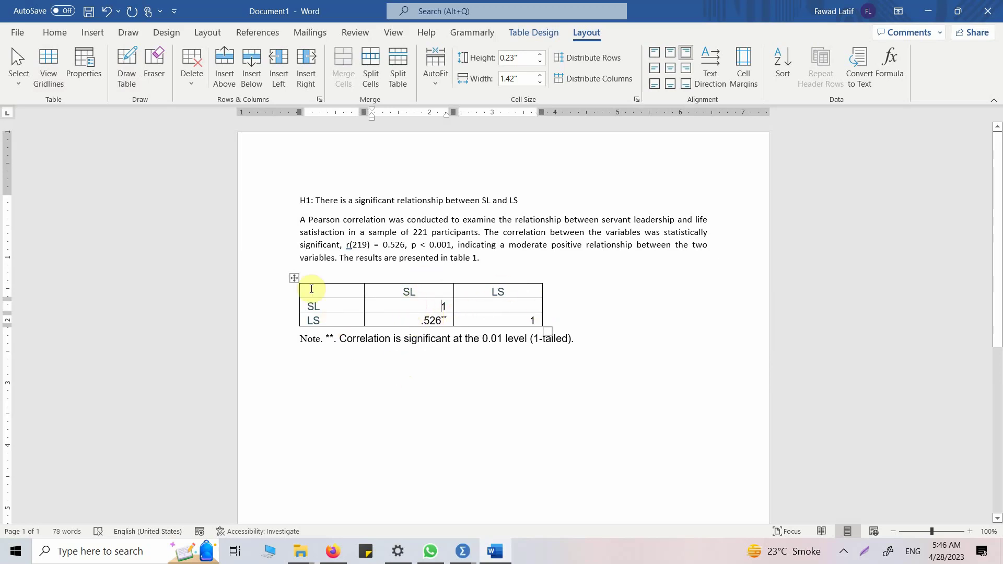
{"action": "left_click", "coordinate": [295, 279]}
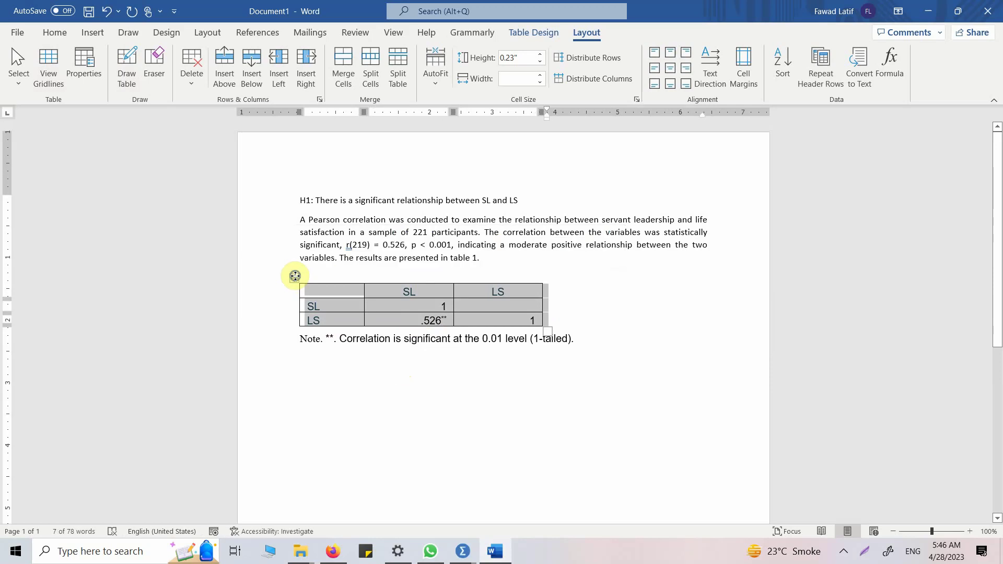
{"action": "right_click", "coordinate": [296, 279]}
{"action": "mouse_move", "coordinate": [376, 448]}
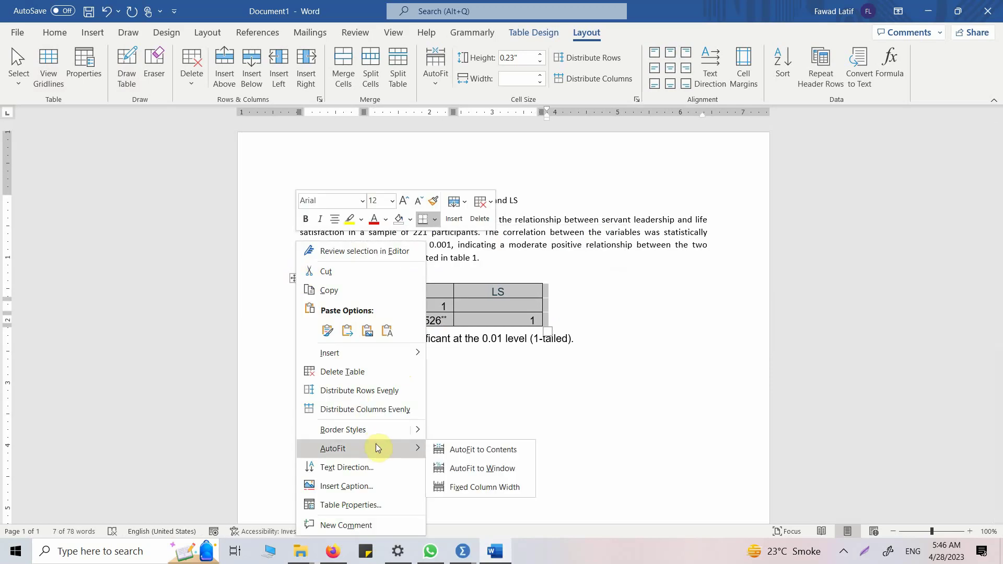
{"action": "left_click", "coordinate": [465, 467]}
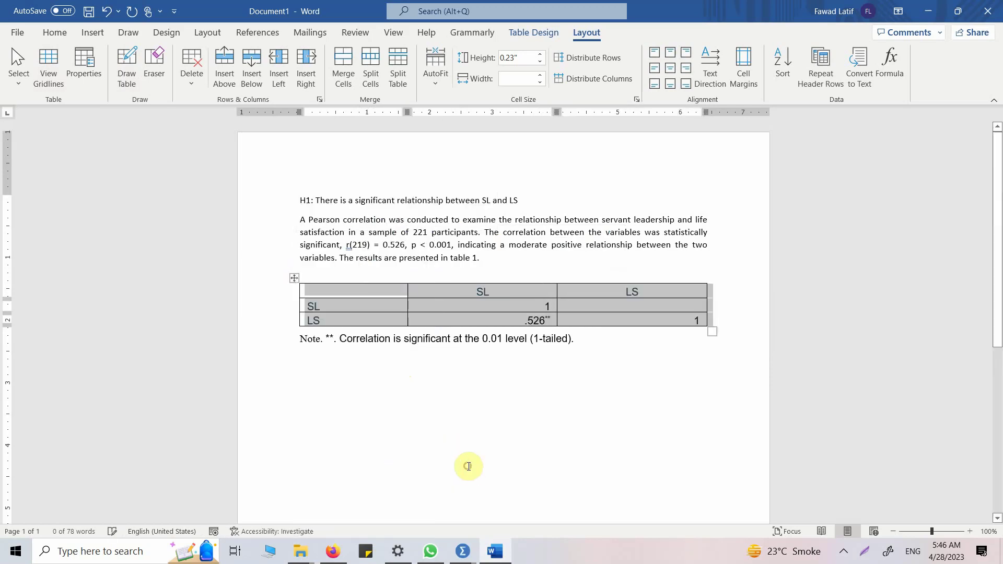
- Remove all borders from the table and apply only a bottom border and a top border to it
{"action": "left_click", "coordinate": [65, 29]}
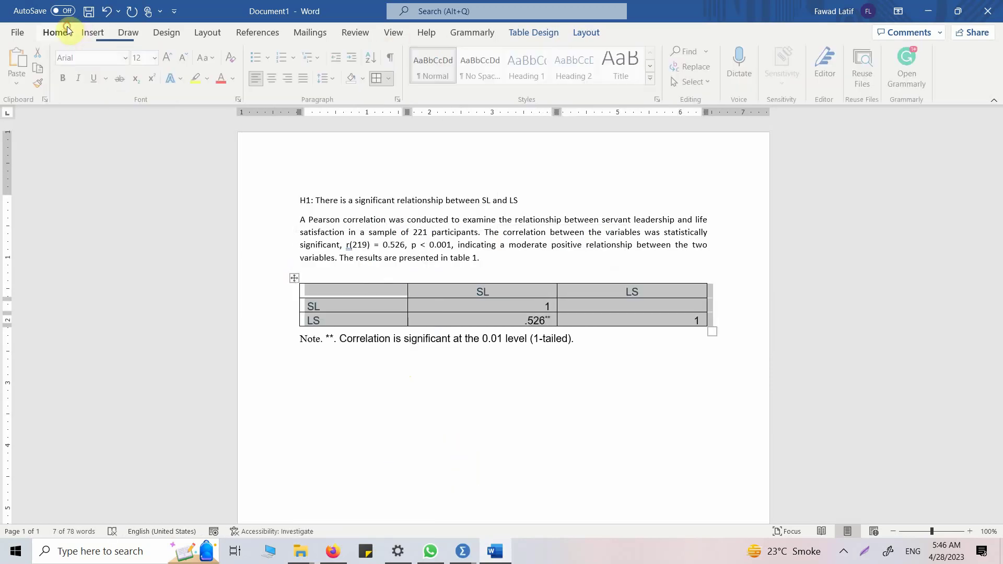
{"action": "left_click", "coordinate": [390, 78]}
{"action": "left_click", "coordinate": [419, 164]}
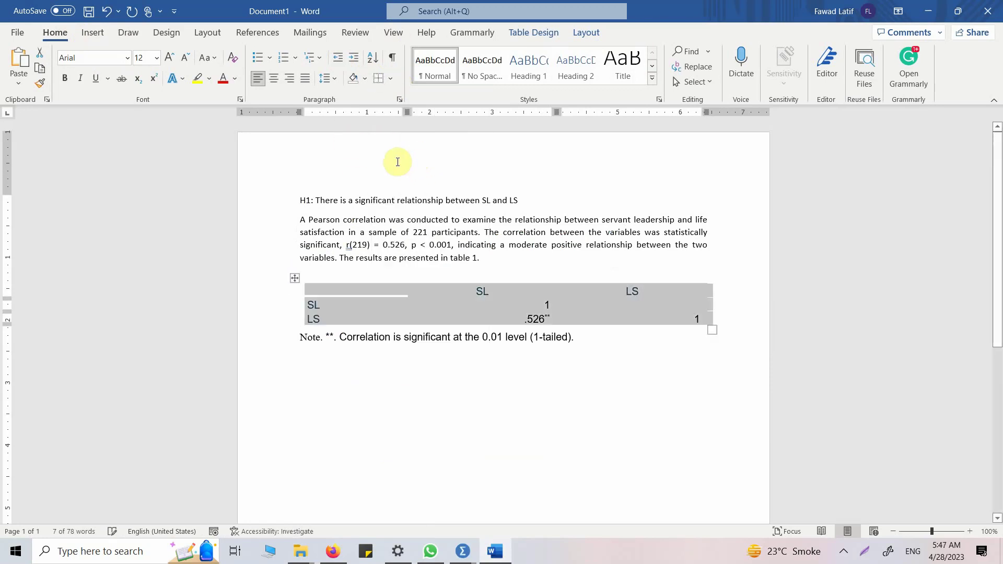
{"action": "left_click", "coordinate": [392, 78]}
{"action": "left_click", "coordinate": [394, 88]}
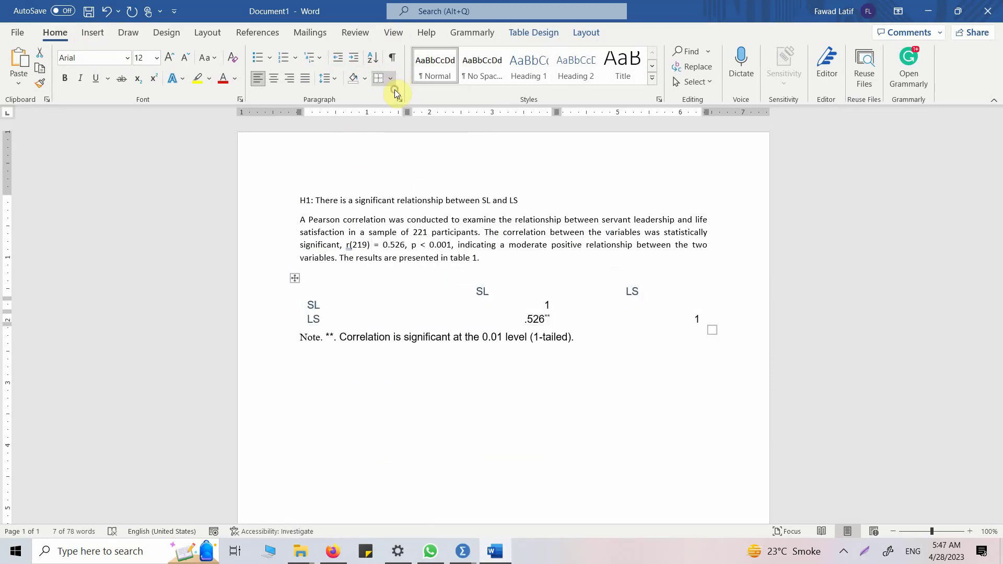
{"action": "left_click", "coordinate": [390, 78]}
{"action": "left_click", "coordinate": [396, 115]}
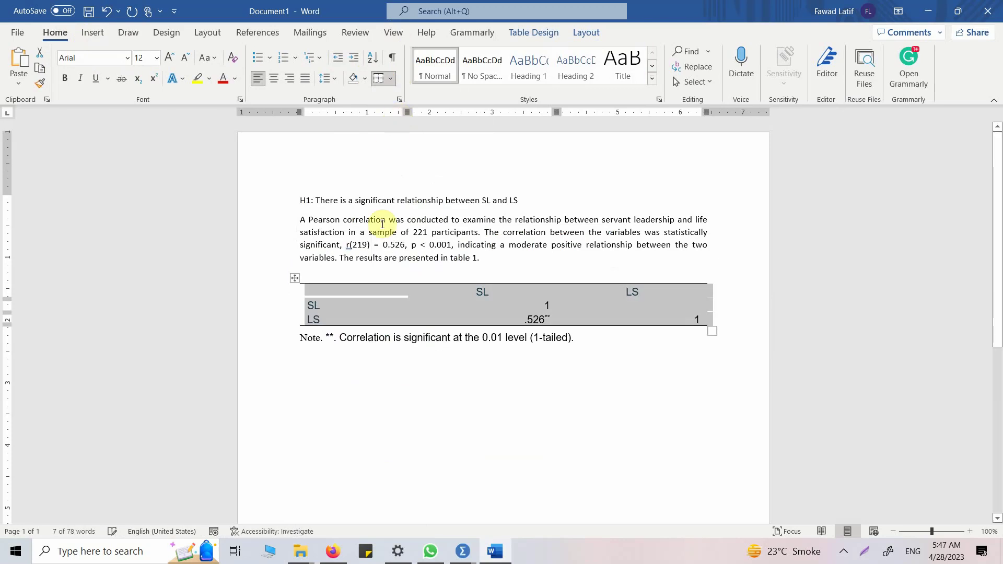
- Add a bottom border beneath the table's header row
{"action": "left_click", "coordinate": [368, 290]}
{"action": "double_click", "coordinate": [365, 291]}
{"action": "triple_click", "coordinate": [365, 291]}
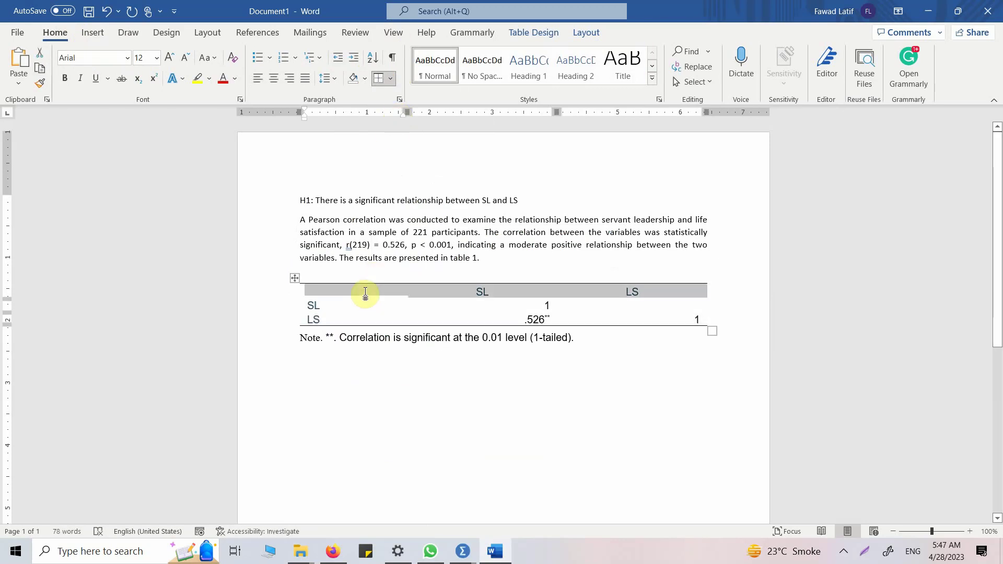
{"action": "left_click", "coordinate": [390, 78]}
{"action": "left_click", "coordinate": [395, 95]}
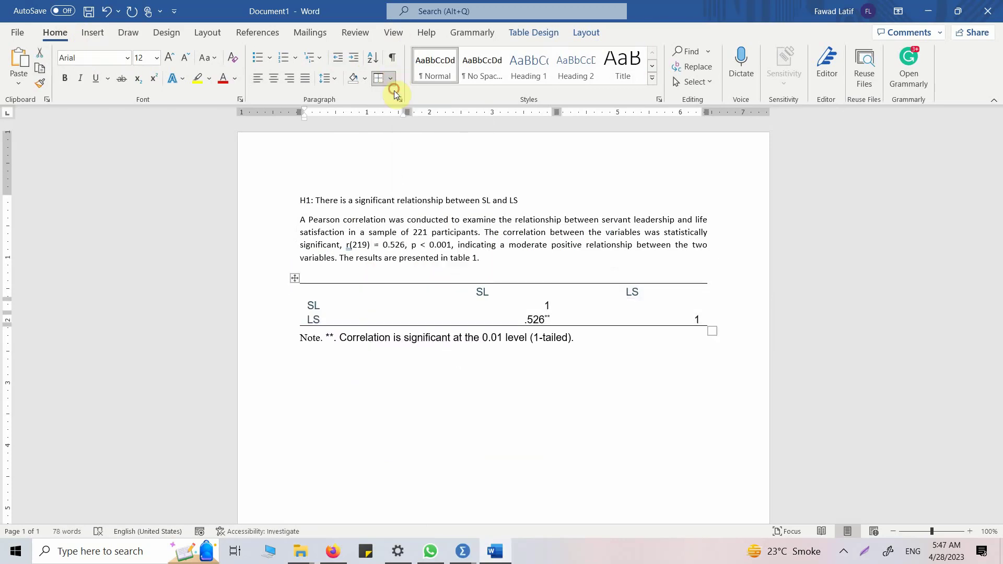
- Center the headings and values in the SL and LS columns
{"action": "left_click", "coordinate": [459, 295]}
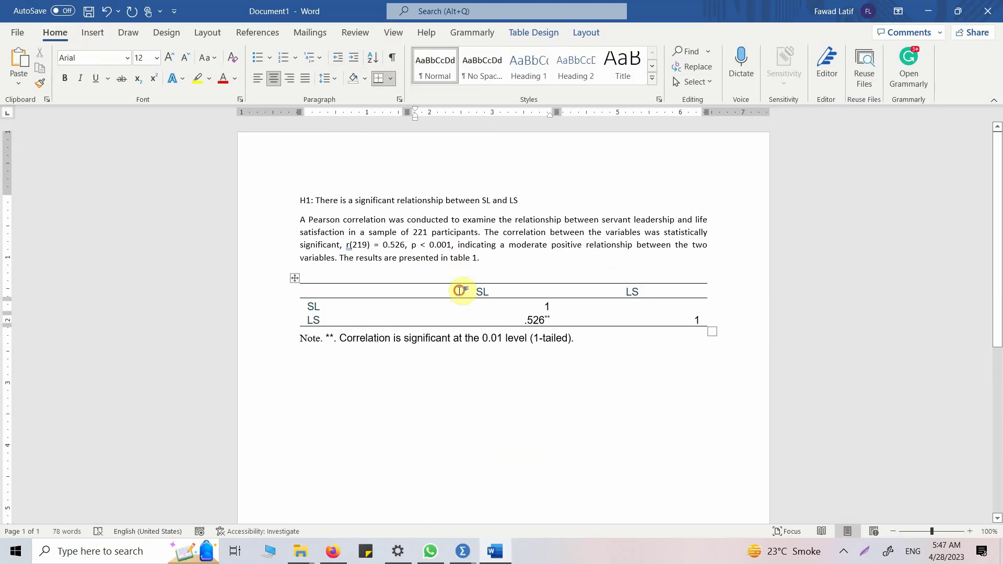
{"action": "left_click_drag", "start_coordinate": [459, 294], "coordinate": [614, 317]}
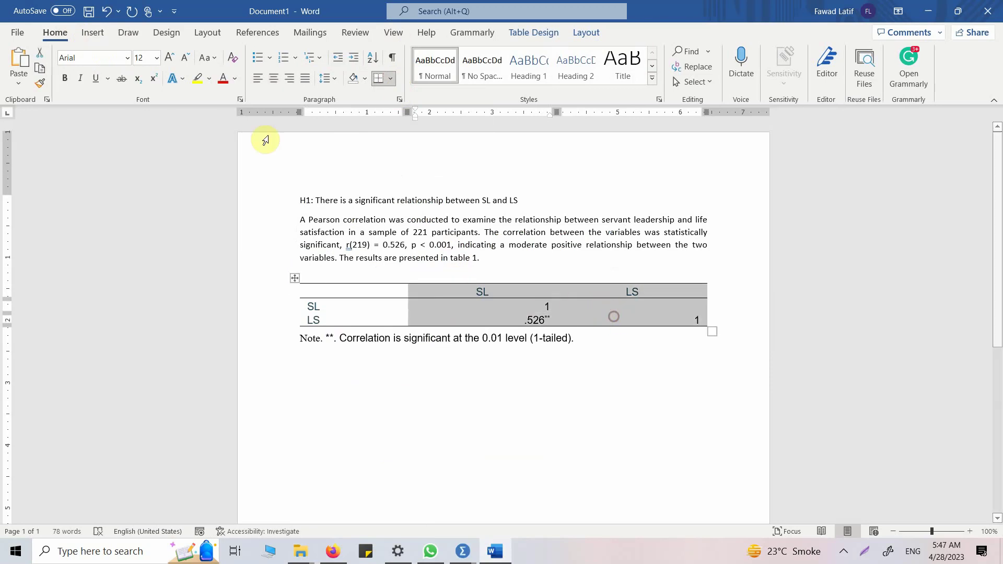
{"action": "left_click", "coordinate": [271, 81]}
{"action": "left_click", "coordinate": [344, 349]}
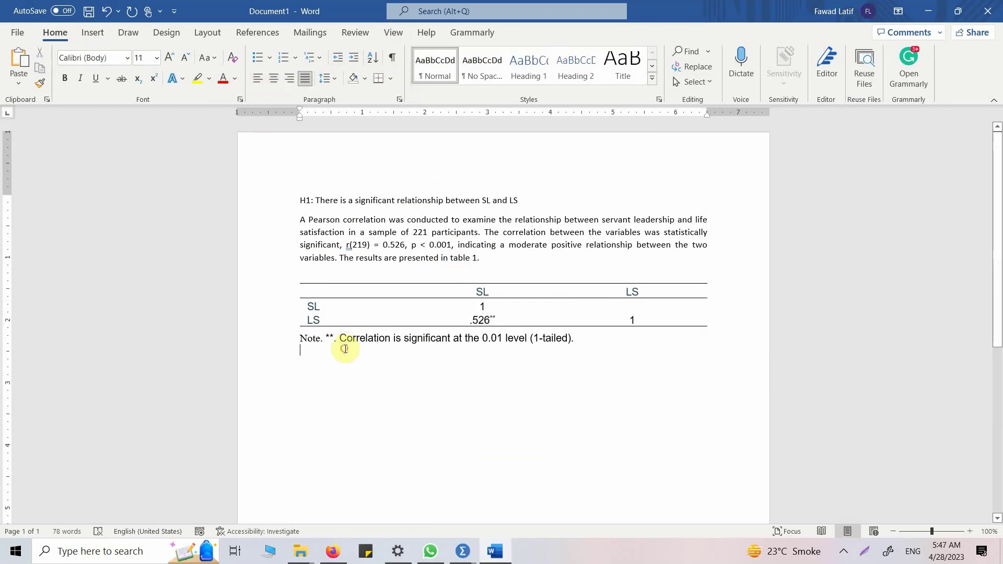